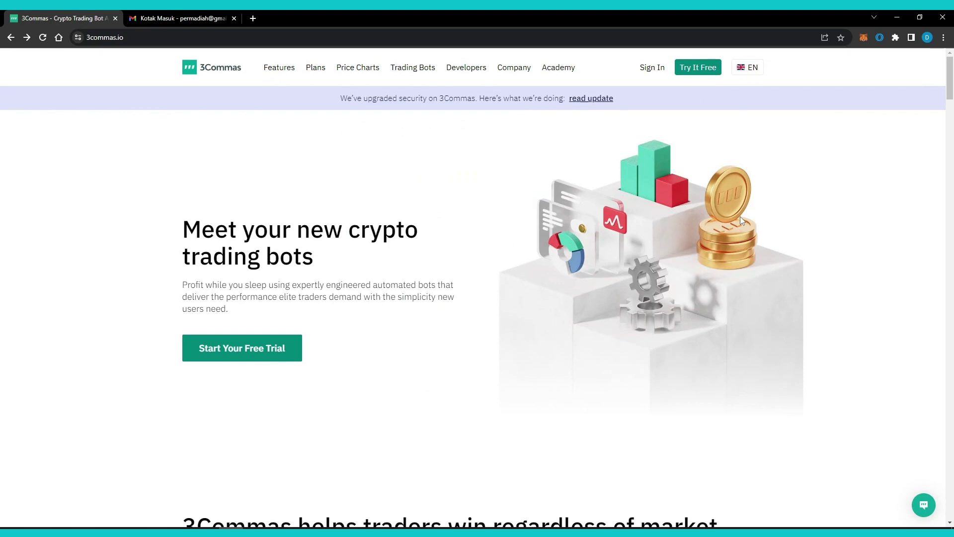
- Sign up for a free 3Commas account with an email address and password, and let the browser save the password
left_click(331, 36)
left_click(364, 176)
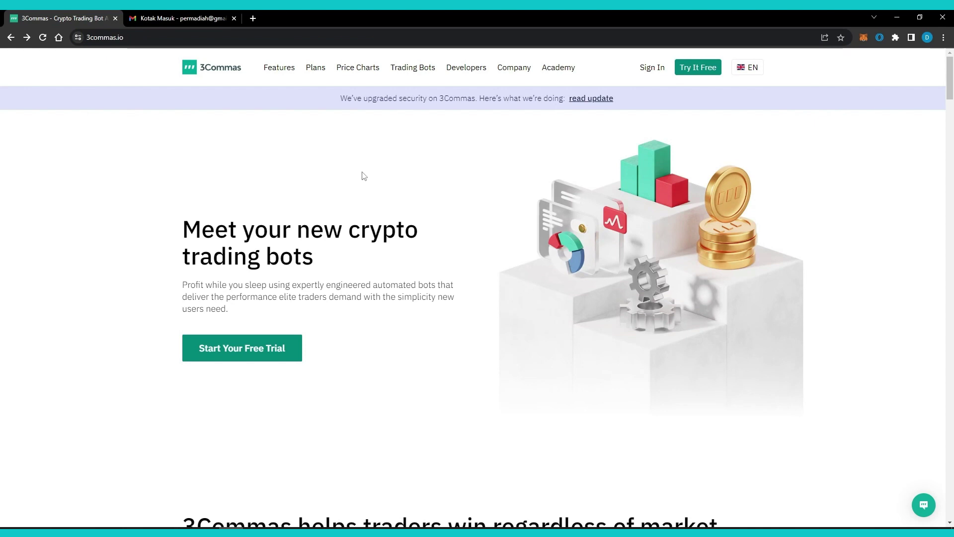
left_click(698, 67)
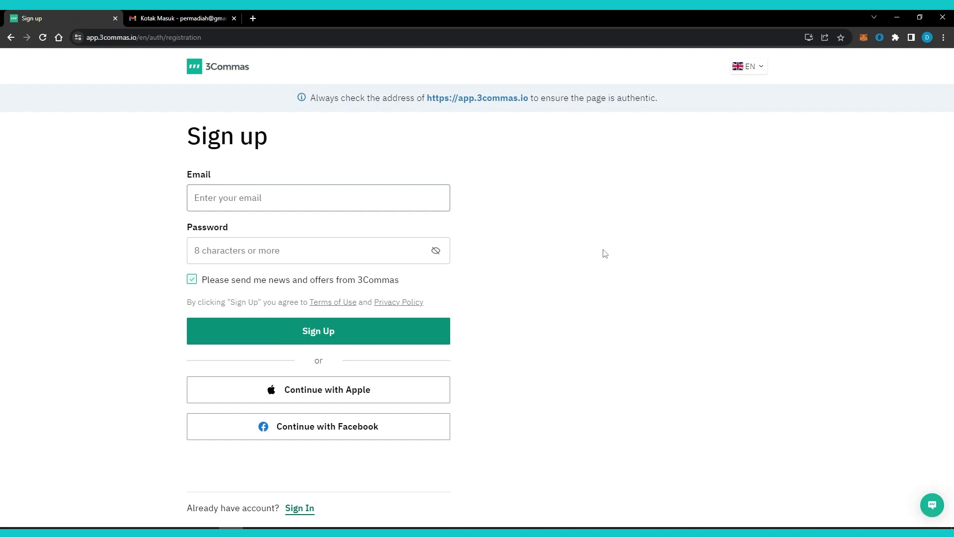
key("Tab")
type("p")
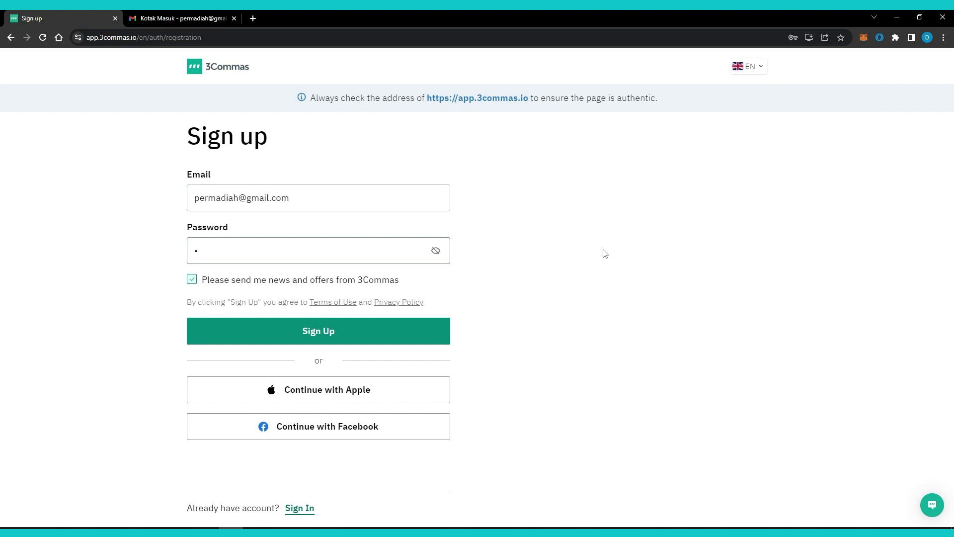
left_click(415, 338)
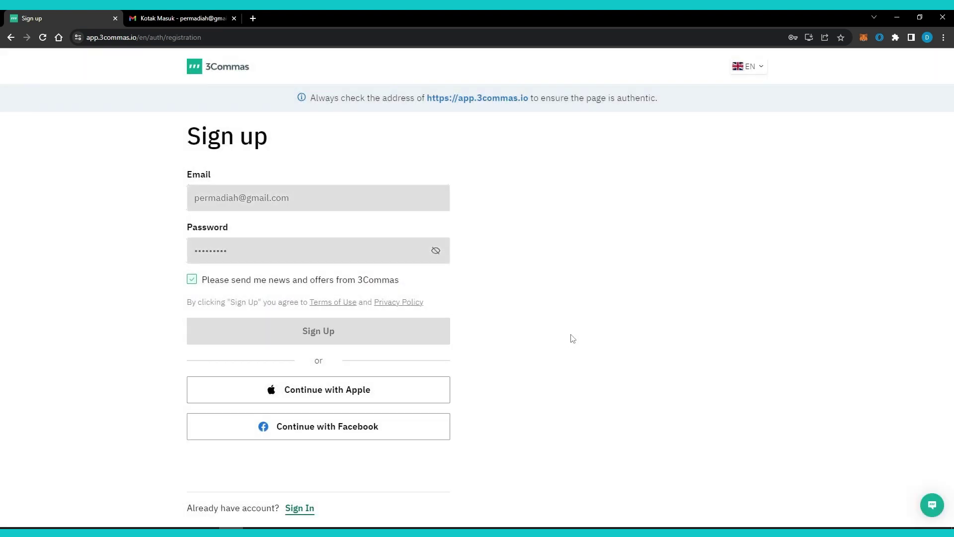
left_click(794, 180)
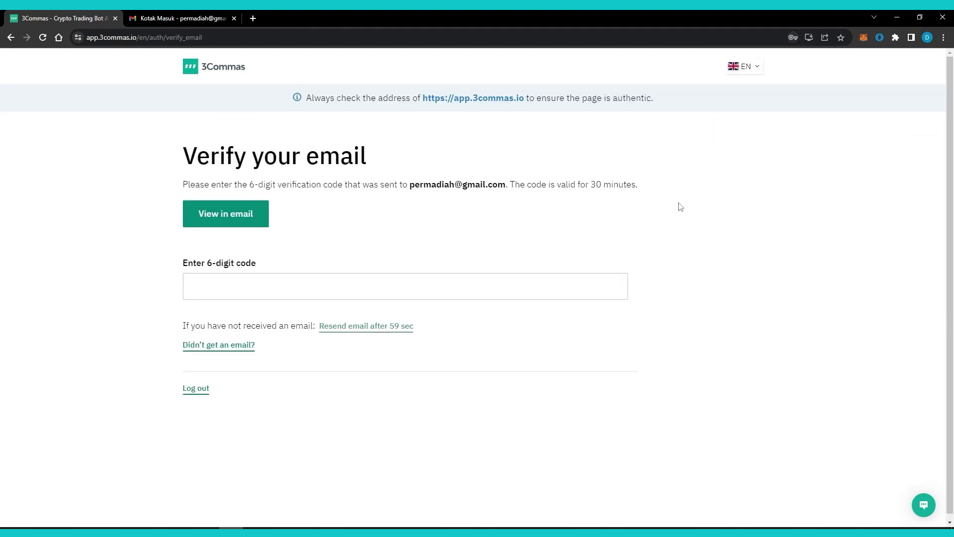
- Copy the confirmation code from the 3Commas email into Verify your email
left_click(184, 18)
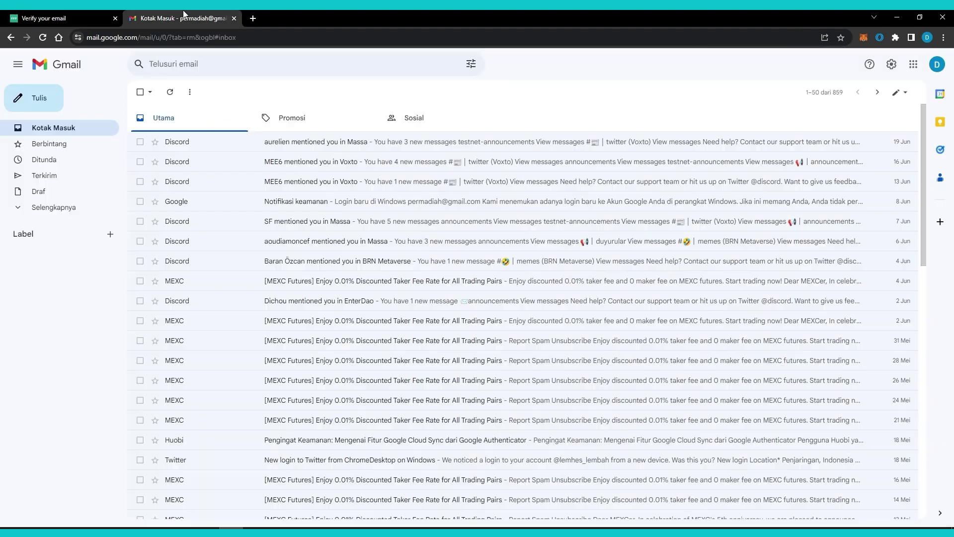
left_click(177, 98)
left_click(333, 142)
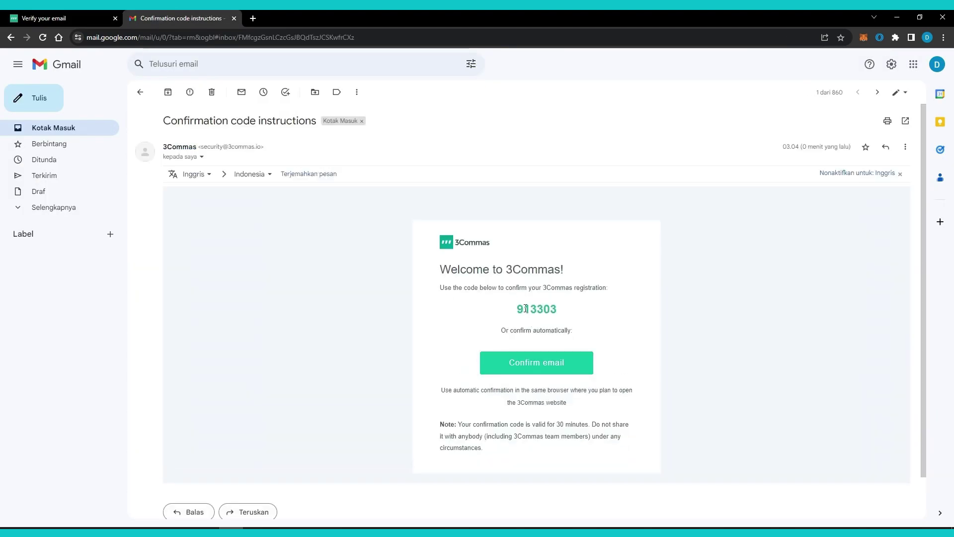
double_click(526, 309)
key("ctrl+c")
key("ctrl+1")
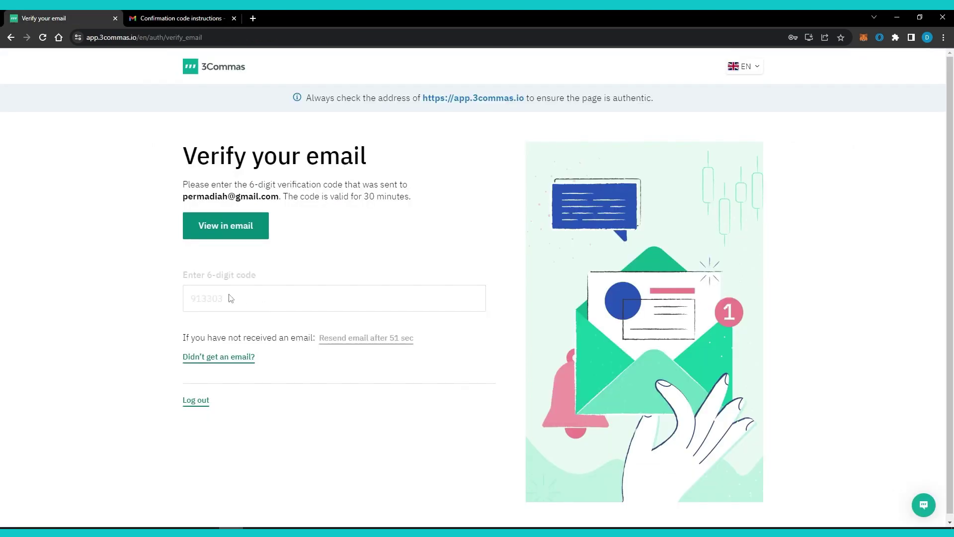
left_click(231, 296)
key("ctrl+v")
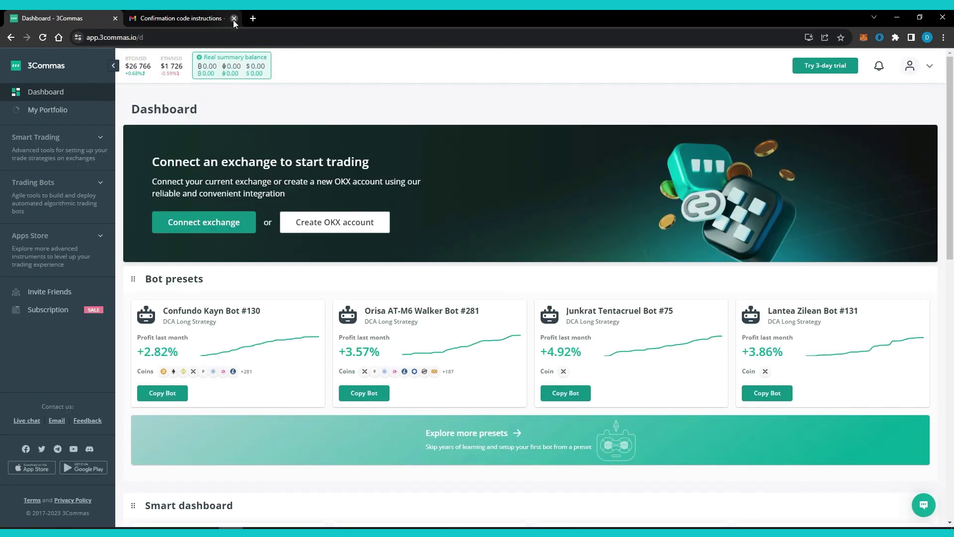
- Close the email tab and open KuCoin's API Management page
left_click(234, 18)
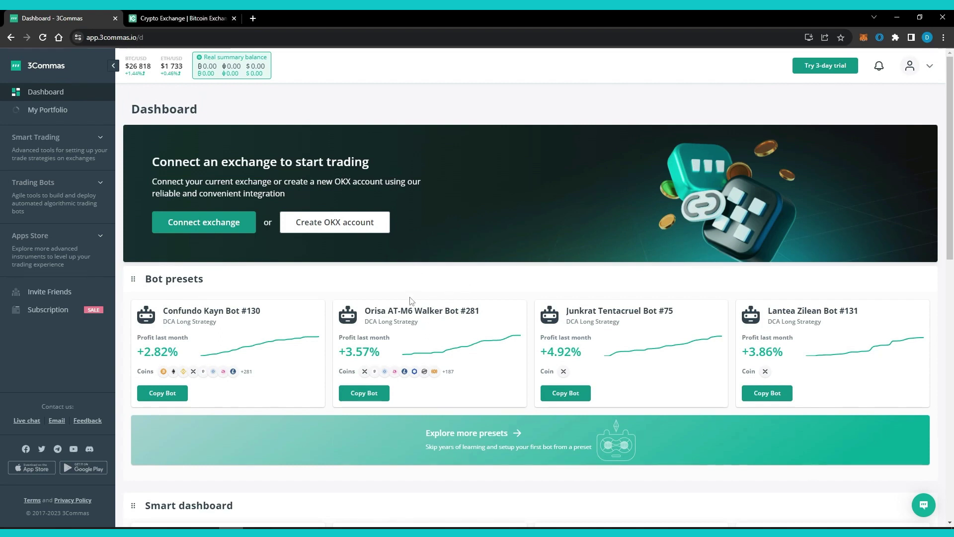
left_click(185, 18)
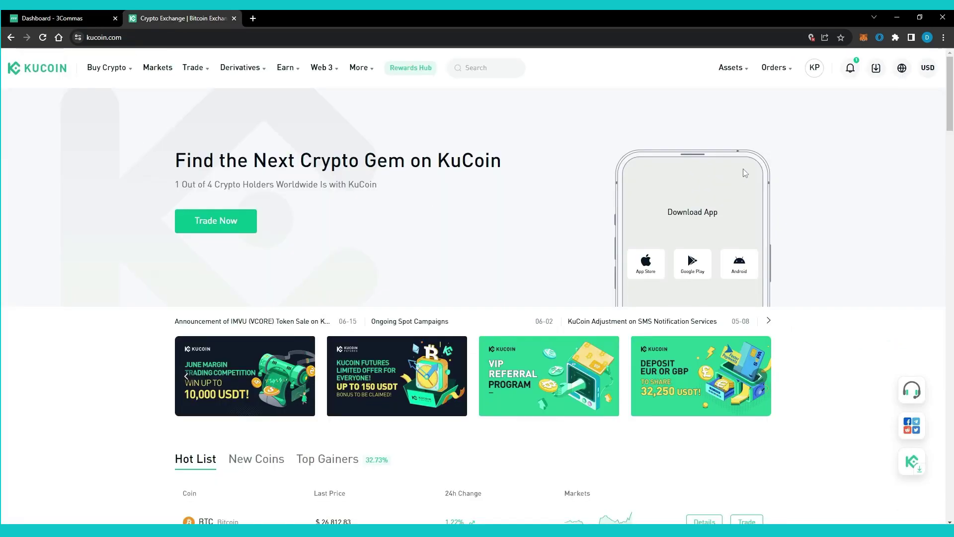
mouse_move(814, 69)
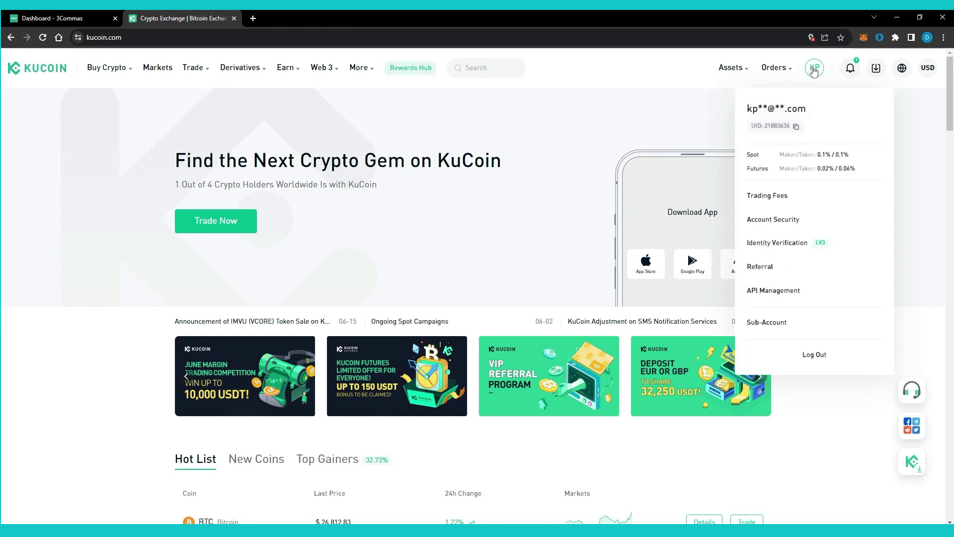
left_click(816, 294)
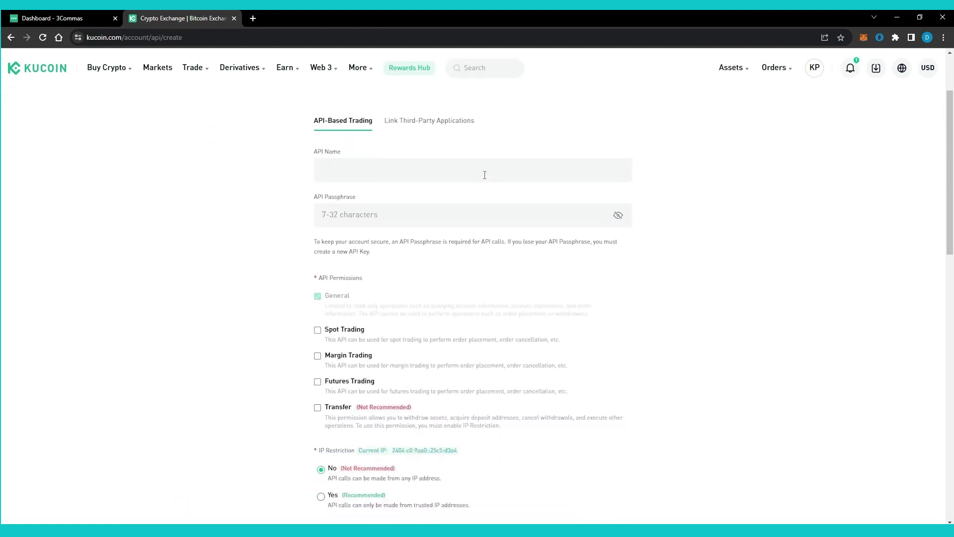
- Create API key 3commasxkucoin with a passphrase and Spot Trading permission, then submit it
left_click(483, 171)
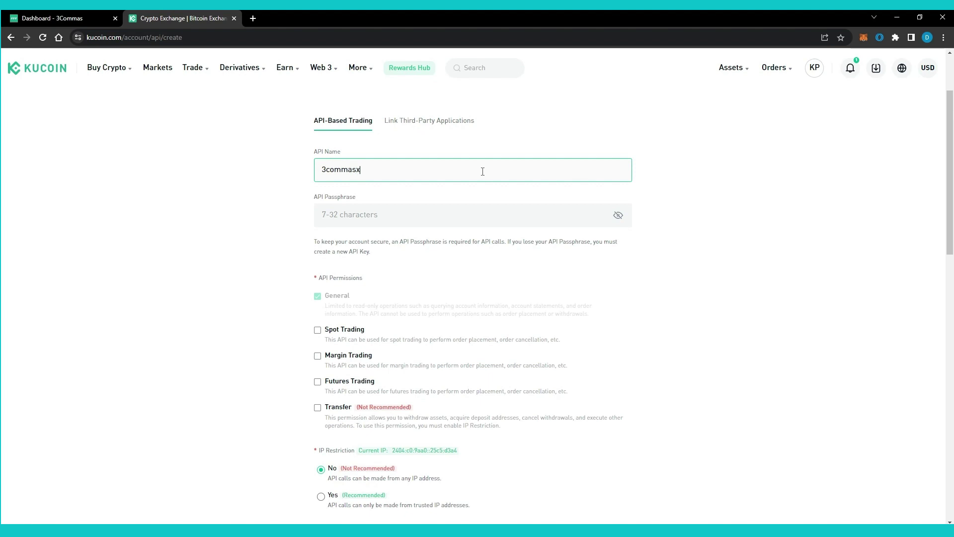
key("Tab")
type("3")
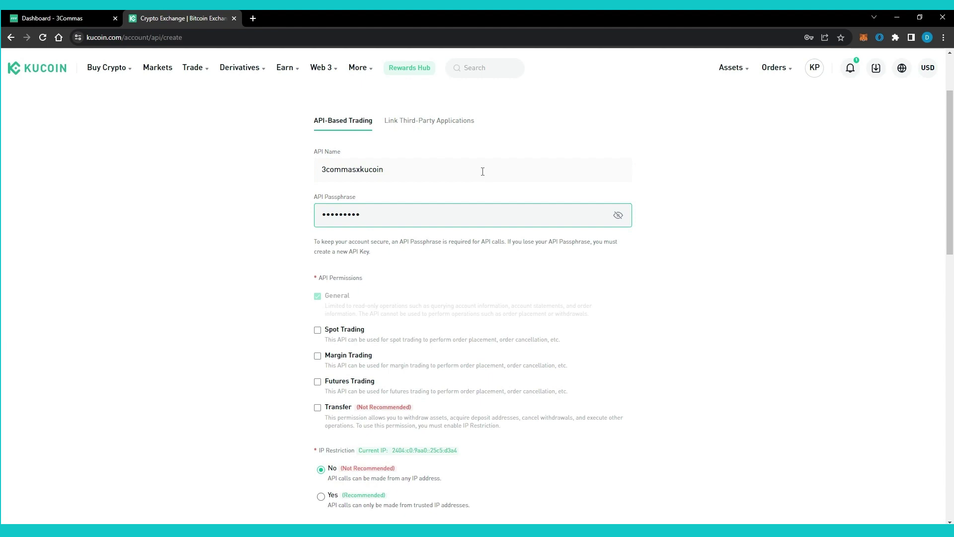
scroll(293, 286, "down", 2)
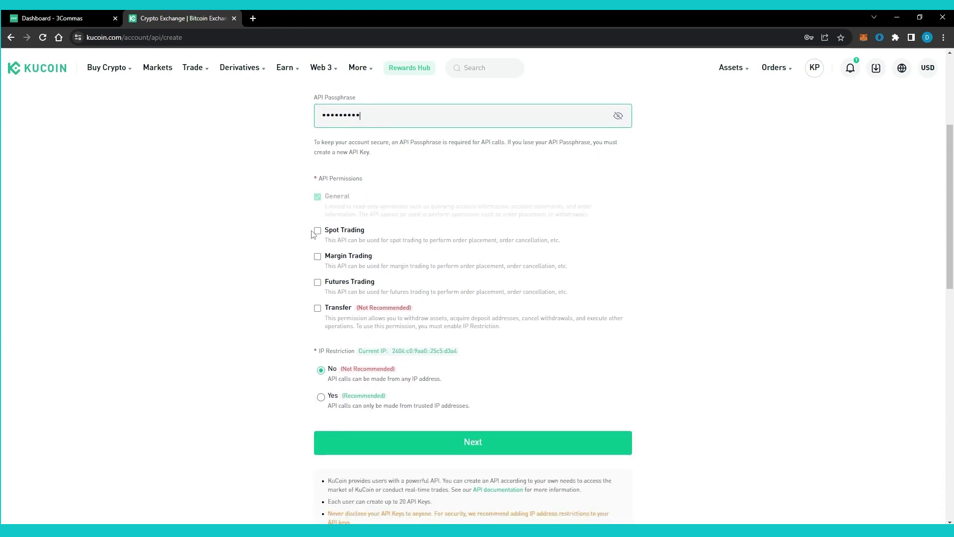
left_click(318, 232)
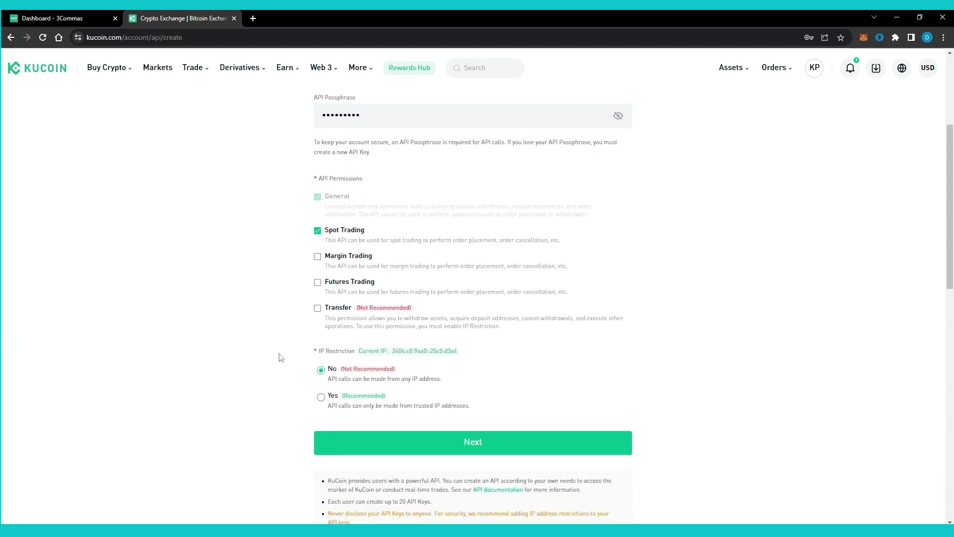
scroll(295, 444, "down", 2)
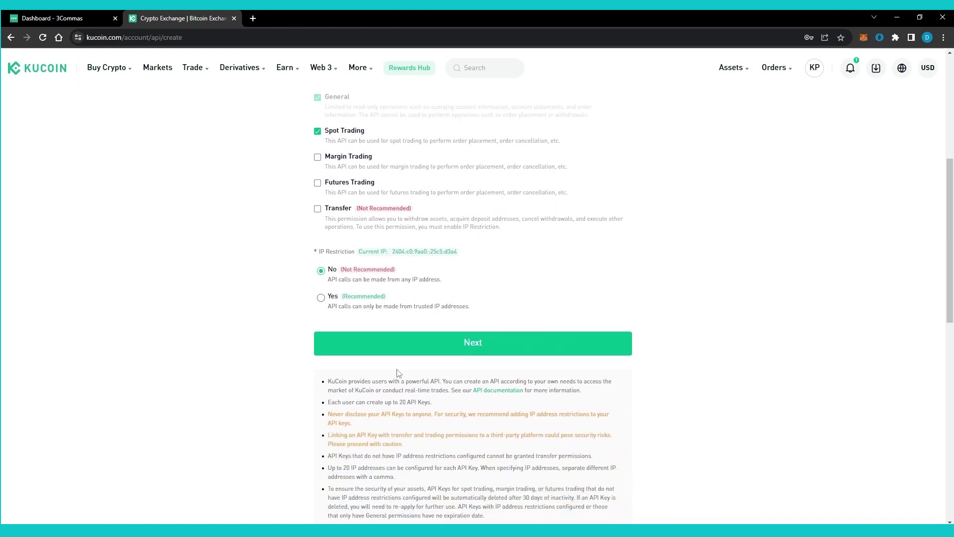
left_click(428, 343)
- Pass the stairs image check to create the 3commasxkucoin key, then close its details dialog
left_click(437, 297)
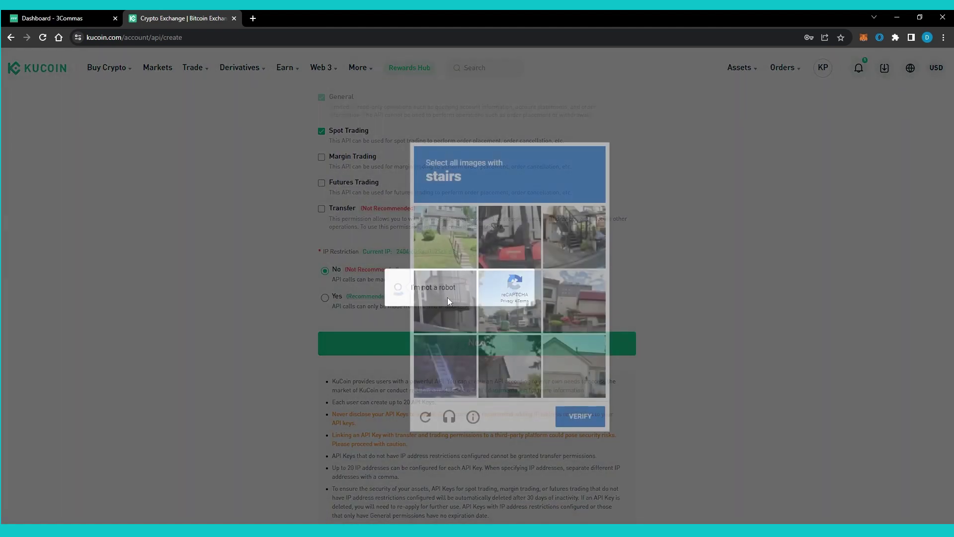
left_click(445, 238)
left_click(574, 238)
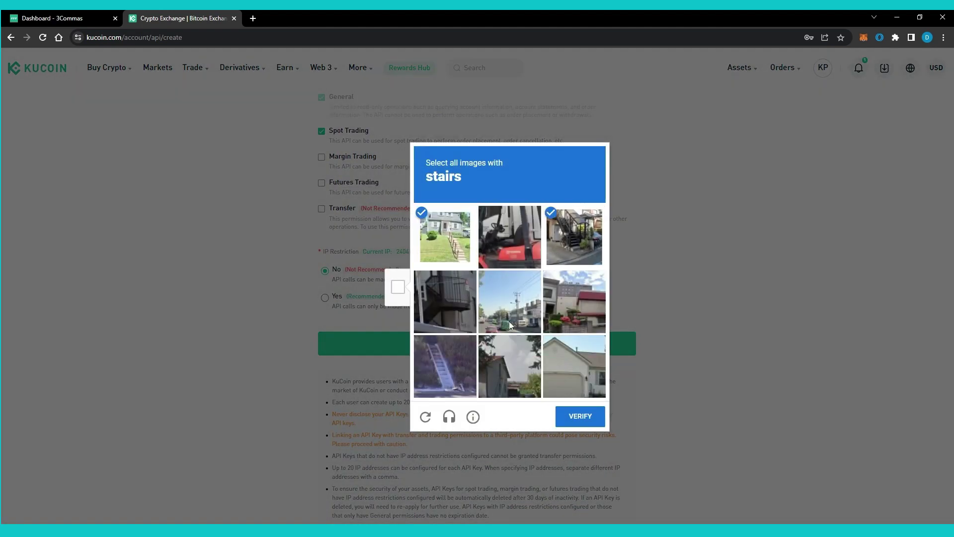
left_click(444, 368)
left_click(424, 409)
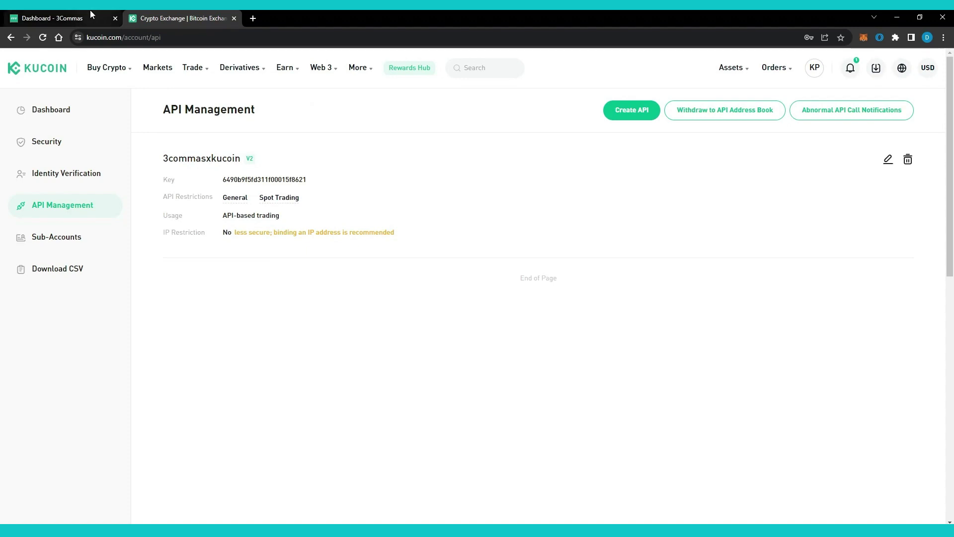
left_click(91, 12)
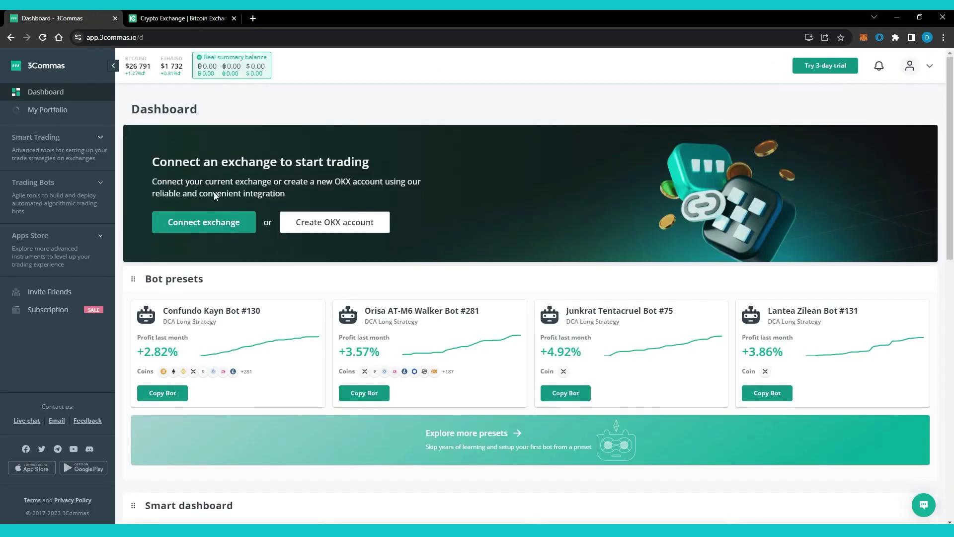
- Connect KuCoin to 3Commas with the pasted API key, secret and passphrase, then start a DCA bot
left_click(215, 227)
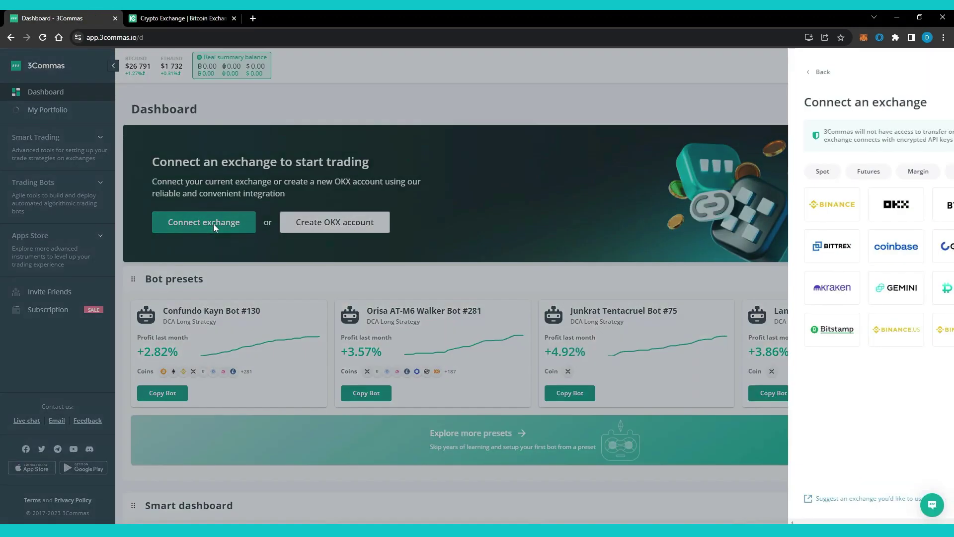
left_click(911, 212)
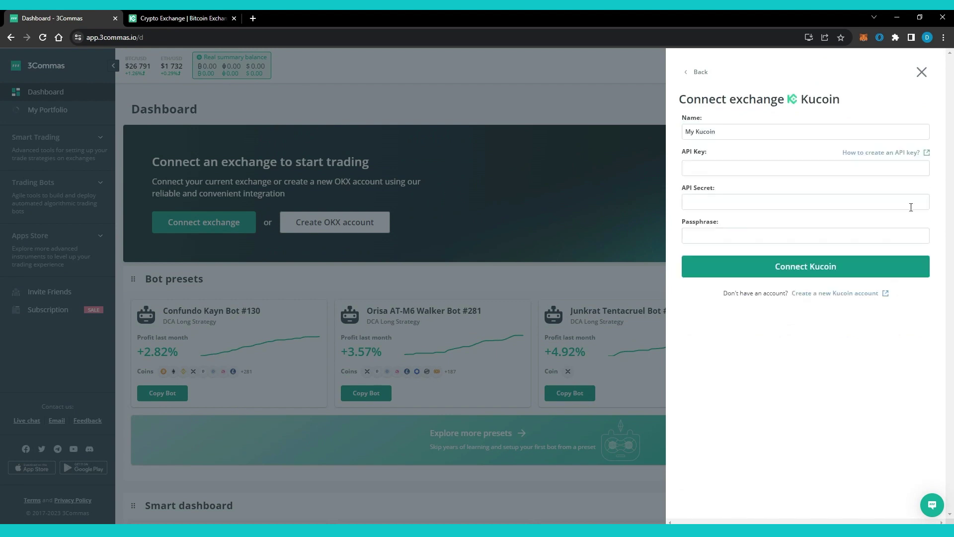
left_click(697, 168)
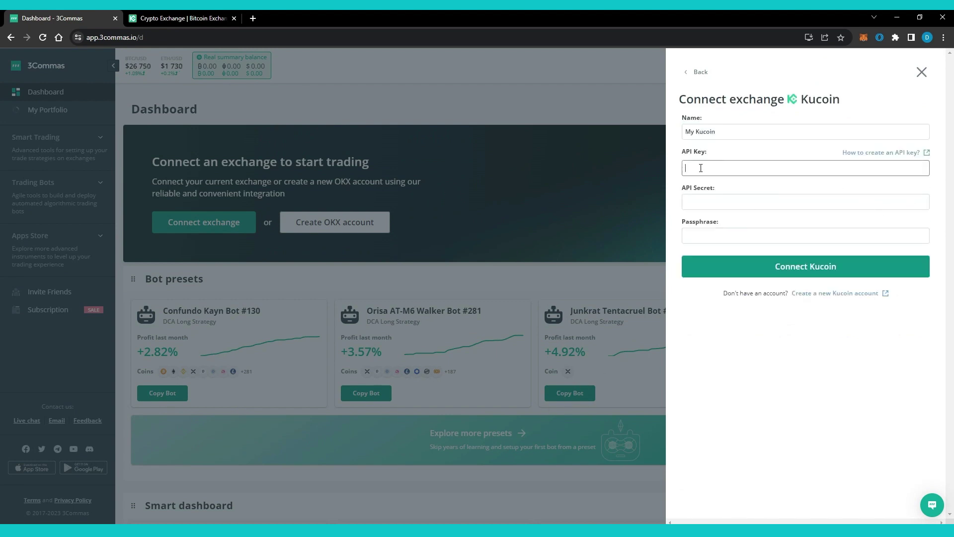
key("ctrl+v")
left_click(707, 201)
key("ctrl+v")
left_click(709, 234)
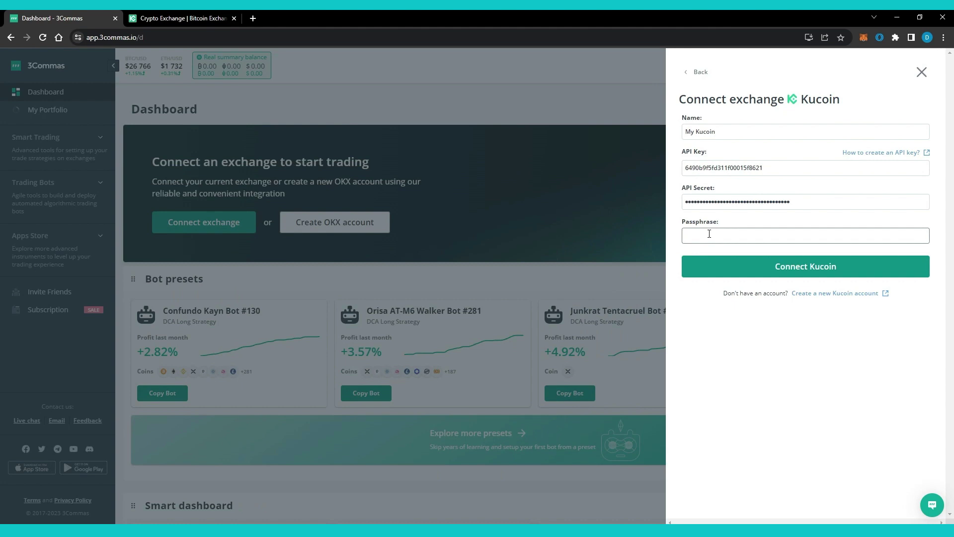
type("aaaaa")
left_click(749, 263)
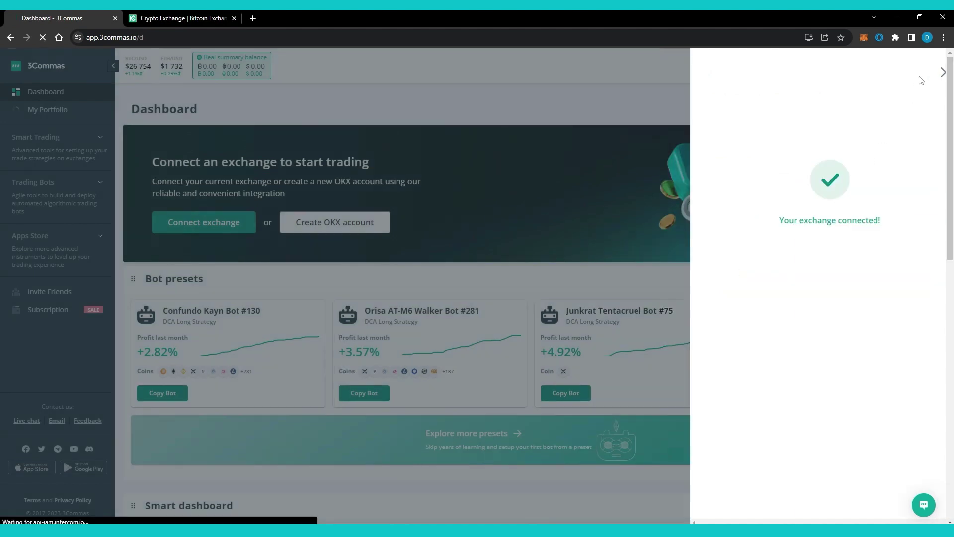
left_click(922, 72)
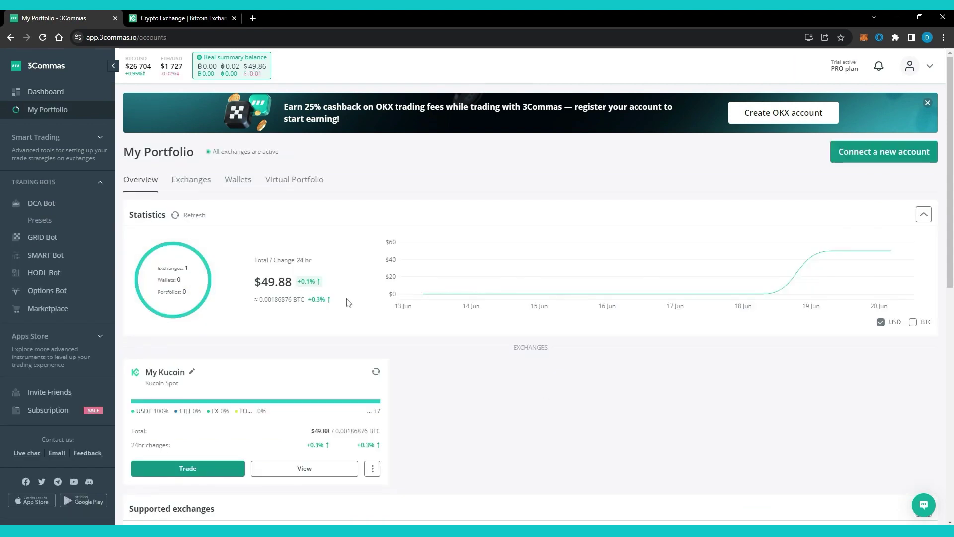
left_click(70, 204)
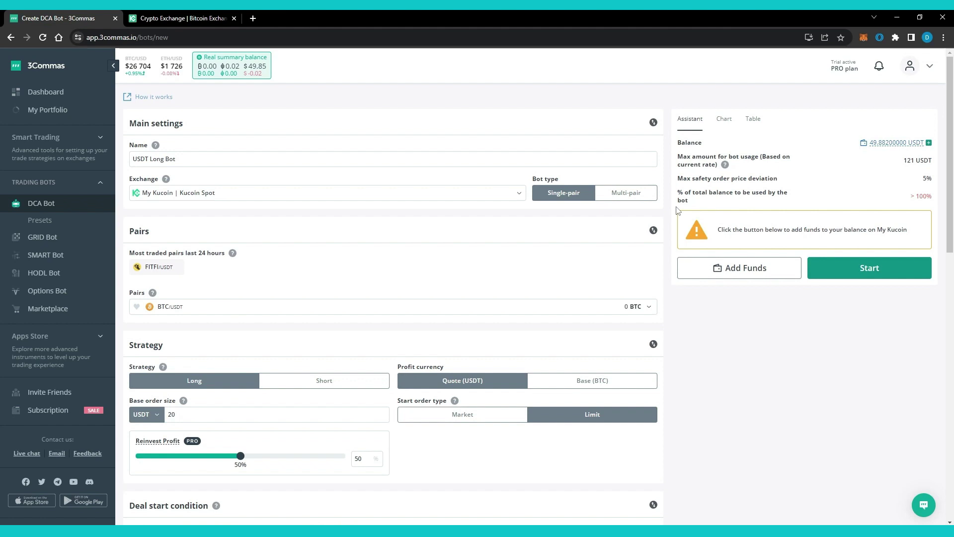
- Review the DCA bot form and its per-step order amounts table, then go to Bot presets
scroll(677, 210, "down", 3)
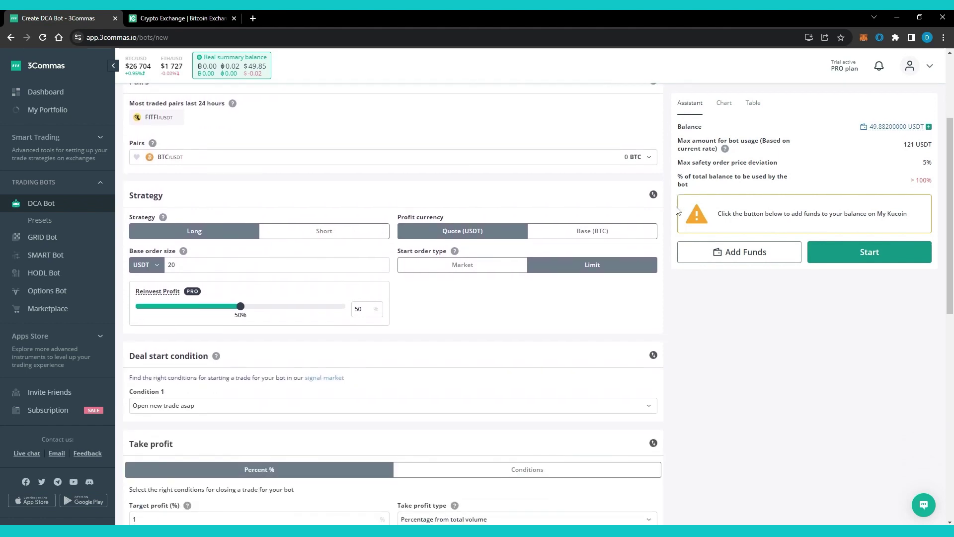
scroll(677, 210, "down", 3)
scroll(677, 210, "down", 6)
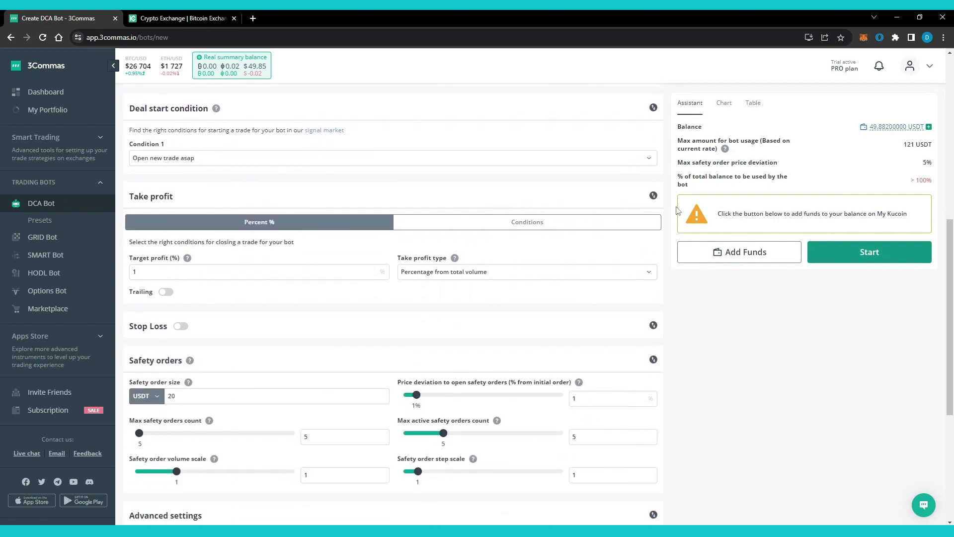
scroll(677, 210, "down", 2)
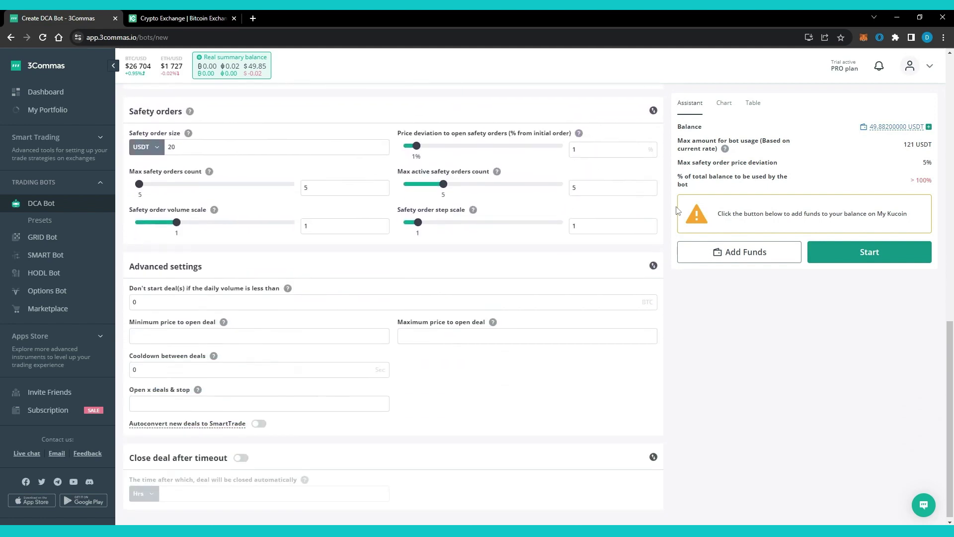
scroll(677, 210, "up", 7)
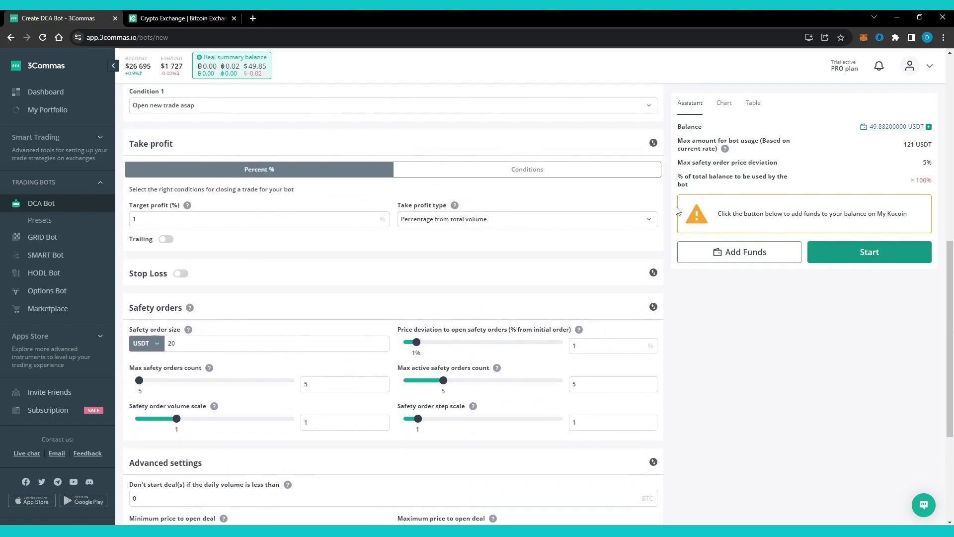
scroll(677, 210, "up", 6)
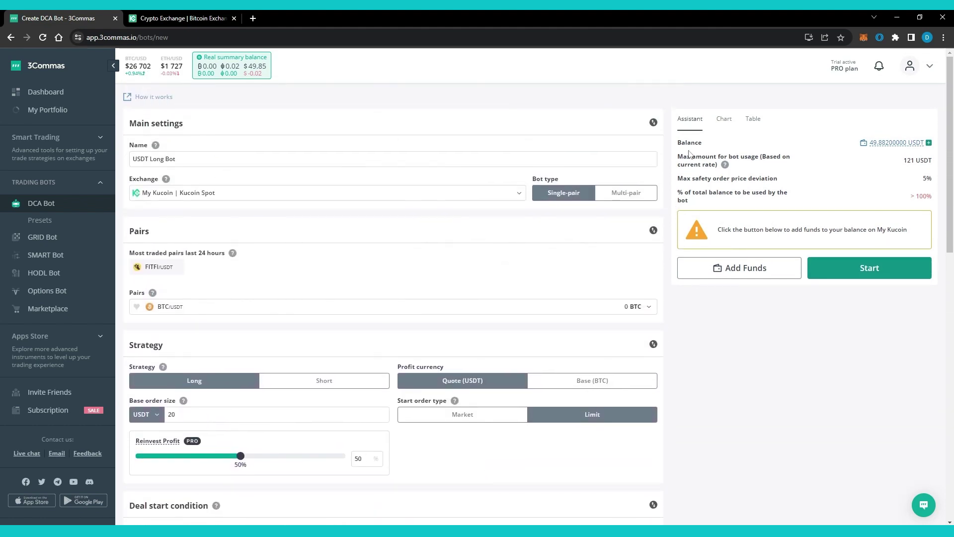
mouse_move(724, 166)
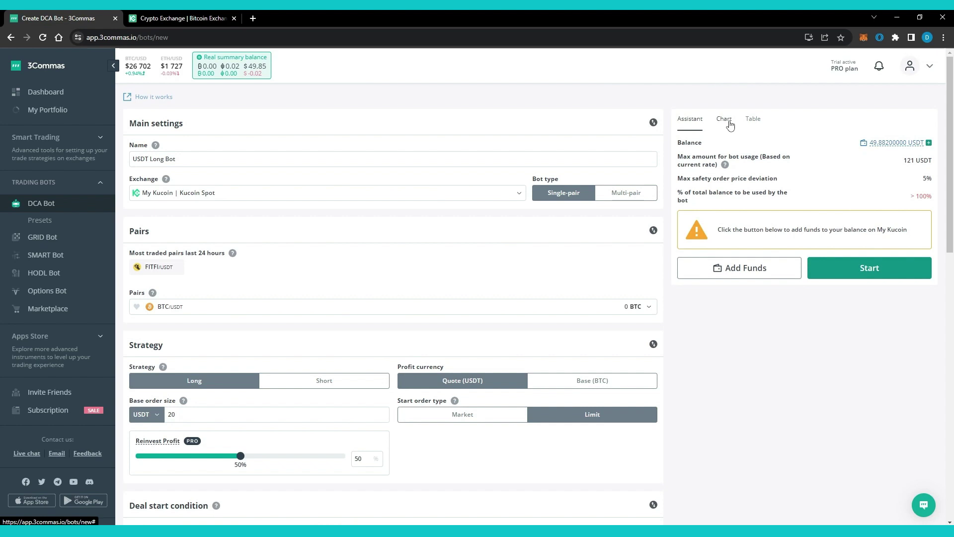
left_click(730, 125)
left_click(749, 125)
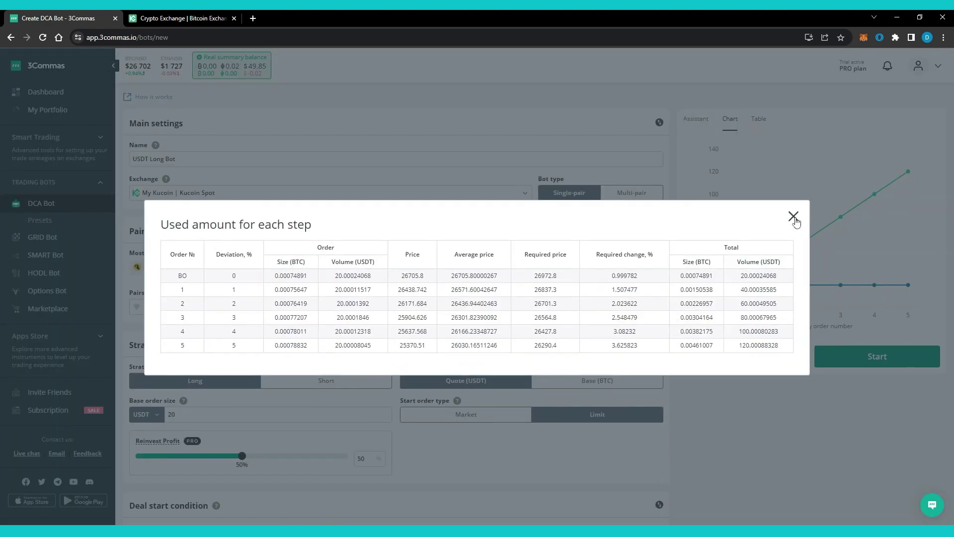
left_click(794, 216)
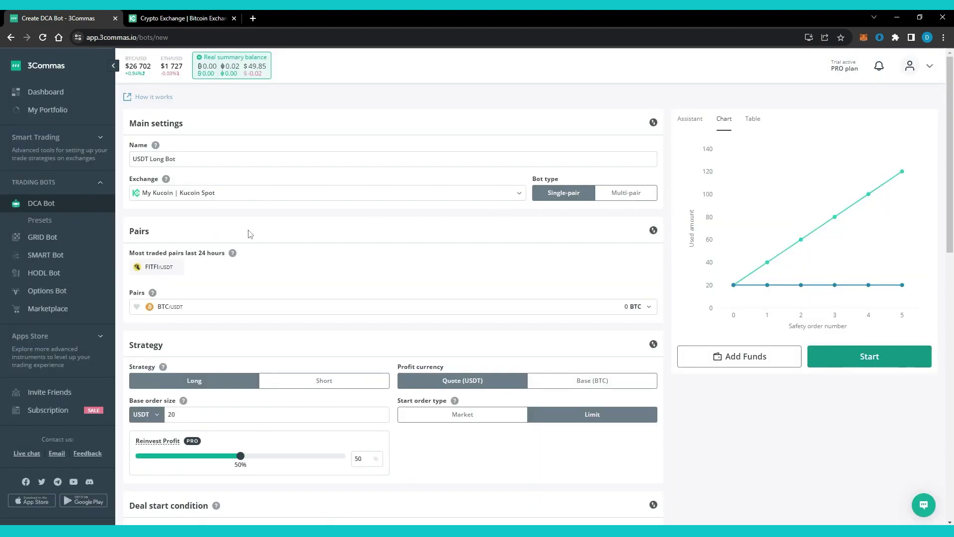
left_click(53, 221)
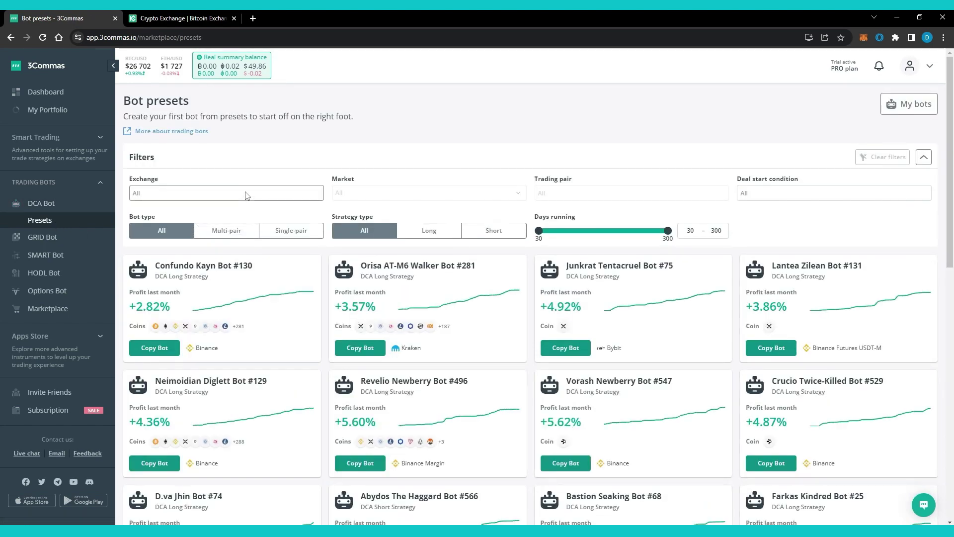
- Filter presets to Kucoin Spot and copy the Crucio Imperial Shuttle Bot #607 preset
left_click(248, 194)
left_click(237, 217)
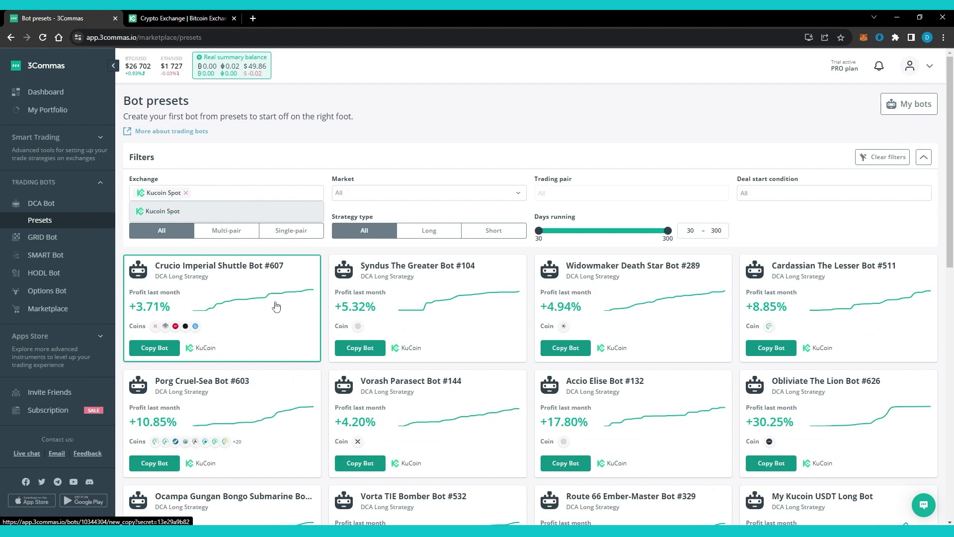
left_click(259, 329)
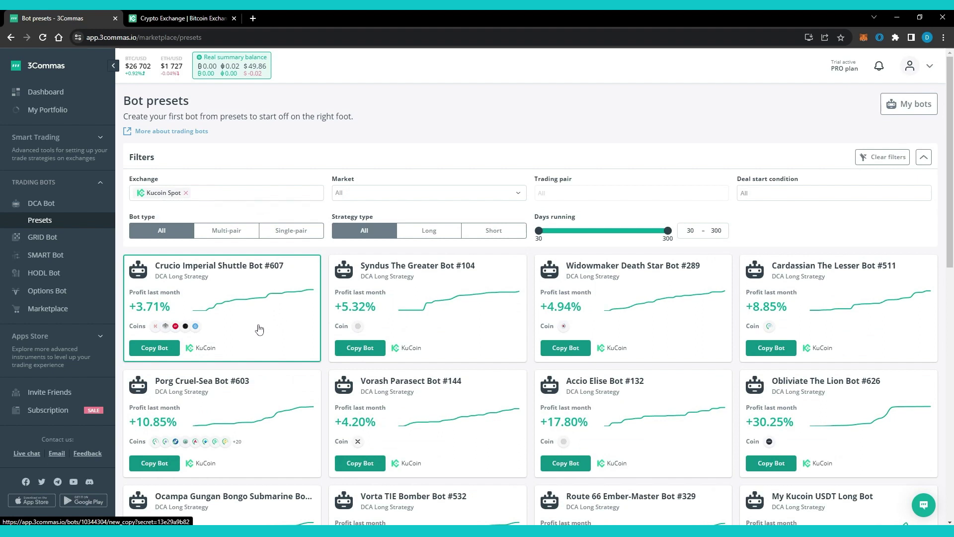
left_click(259, 329)
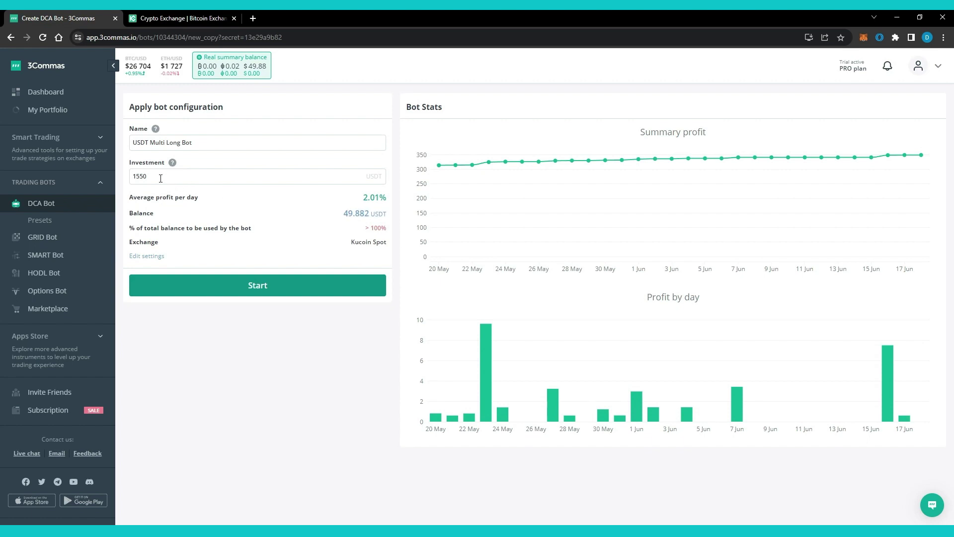
- Change the USDT Multi Long Bot investment from 1550 to 25 USDT and start it
left_click_drag(154, 177, 125, 178)
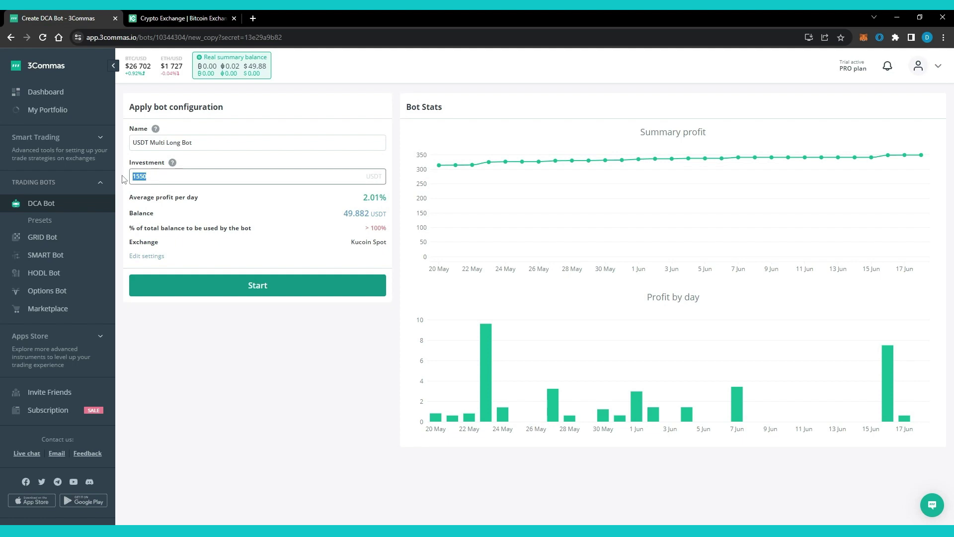
type("25")
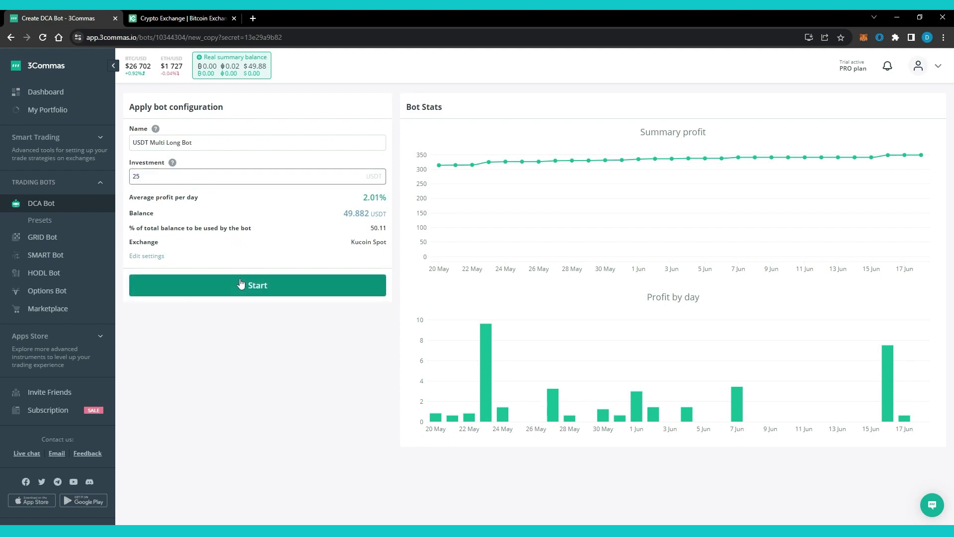
left_click(241, 283)
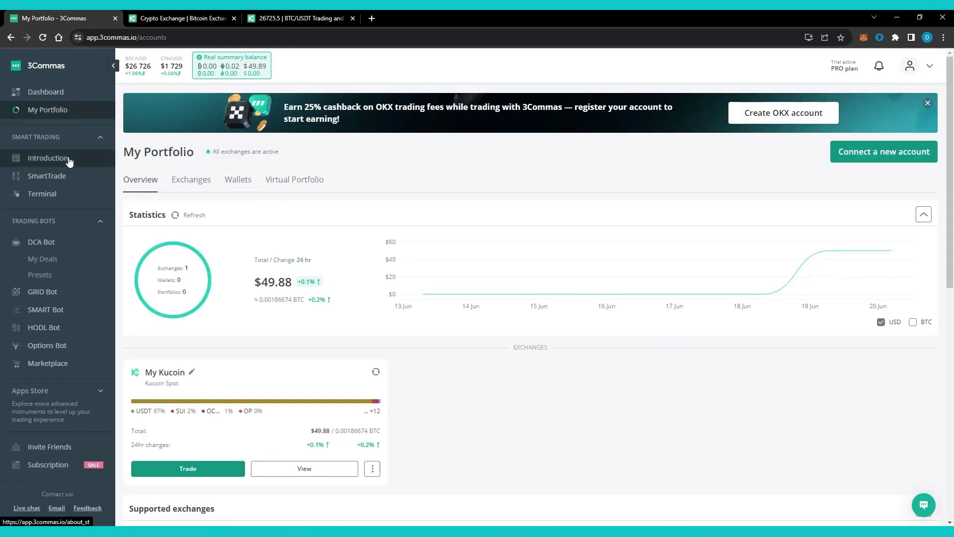
- Start a new SmartTrade for ARB/USDT and scroll to the Units, Buy Price and Total panels
left_click(68, 159)
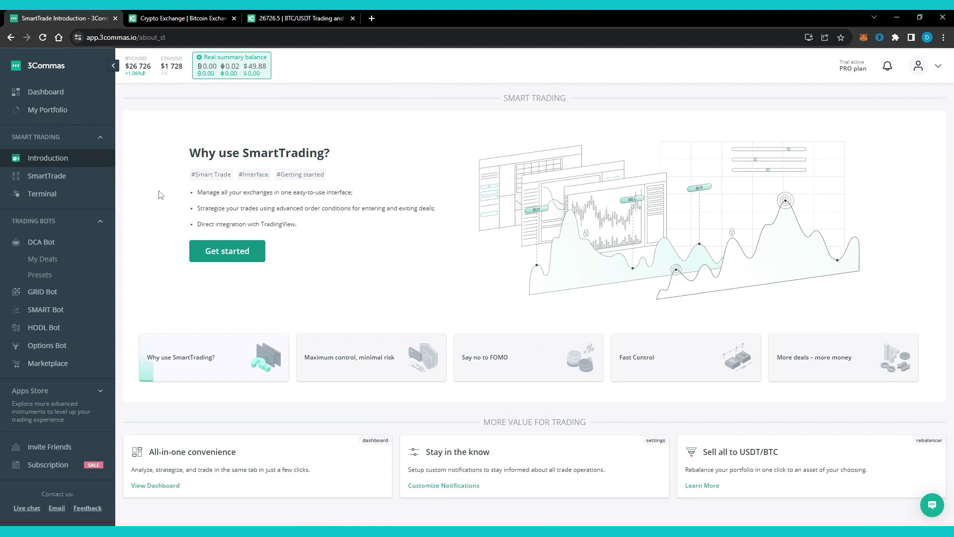
left_click(85, 180)
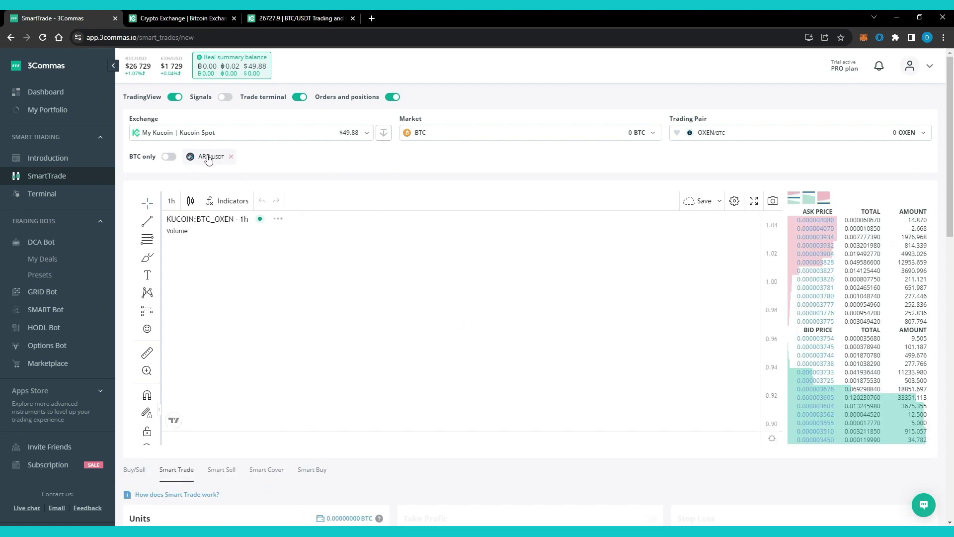
left_click(208, 157)
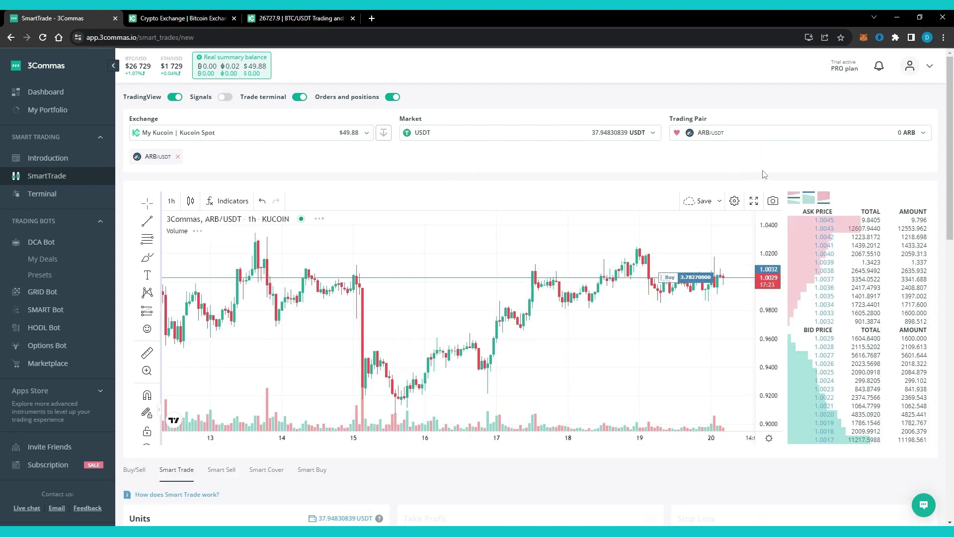
scroll(942, 169, "down", 3)
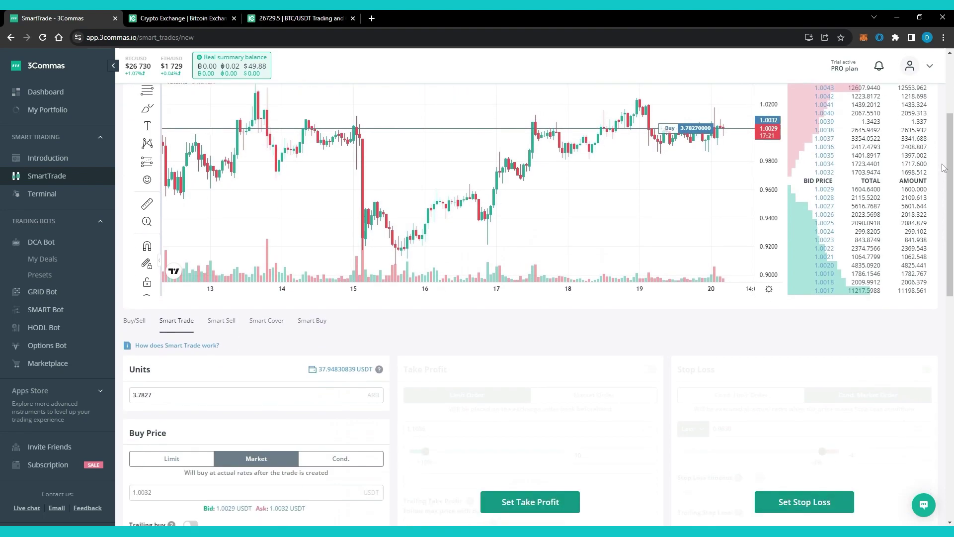
scroll(943, 167, "down", 4)
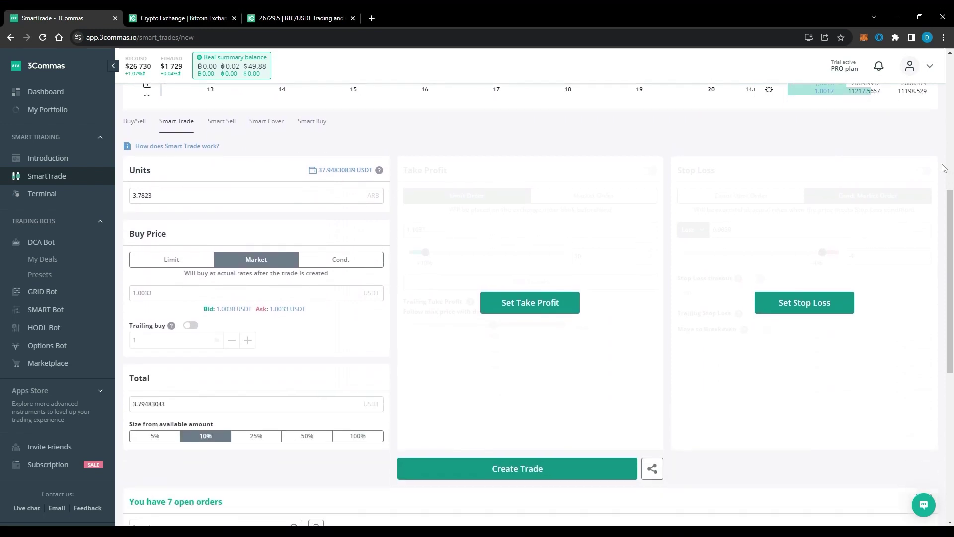
scroll(944, 167, "down", 1)
scroll(943, 168, "down", 1)
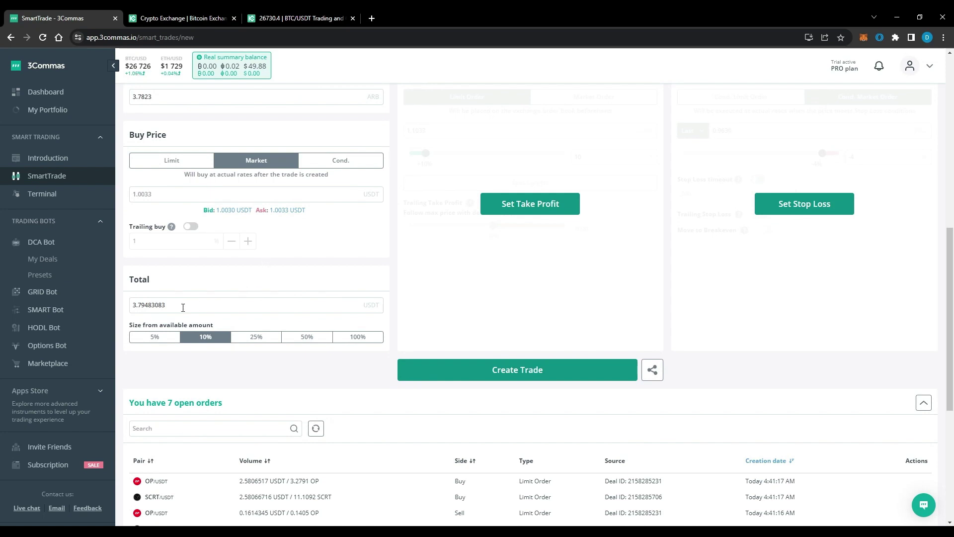
- Set the ARB/USDT market buy total to 10 USDT and enable a +10% take profit
left_click(261, 338)
left_click(310, 340)
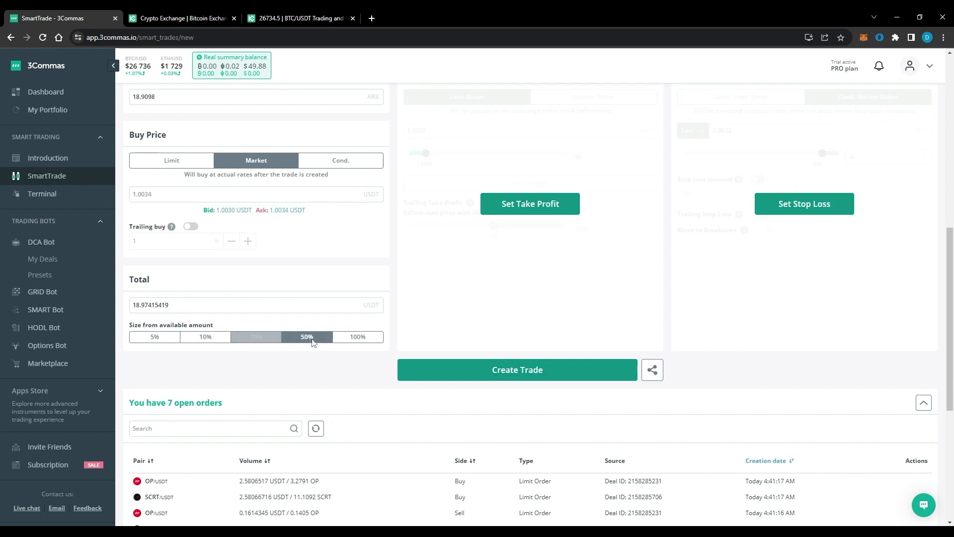
double_click(180, 306)
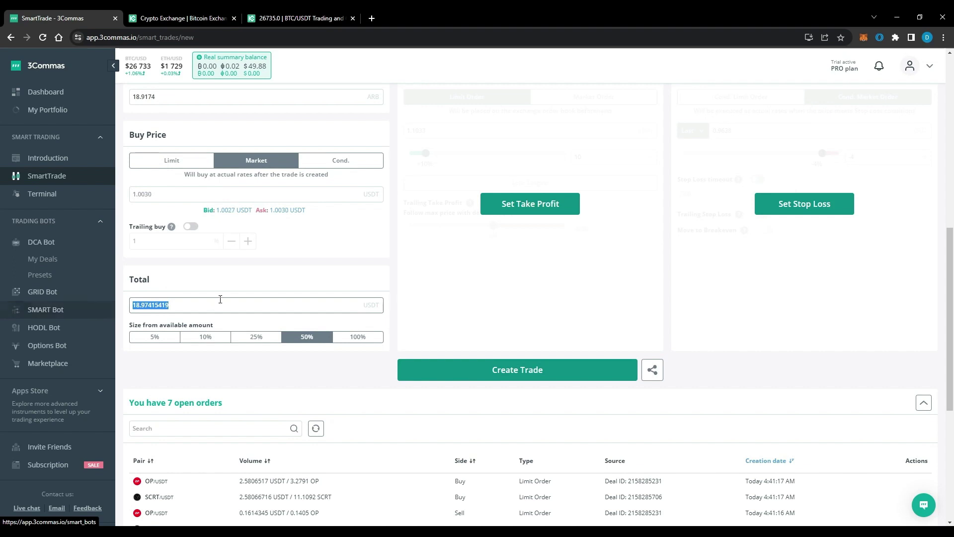
type("10")
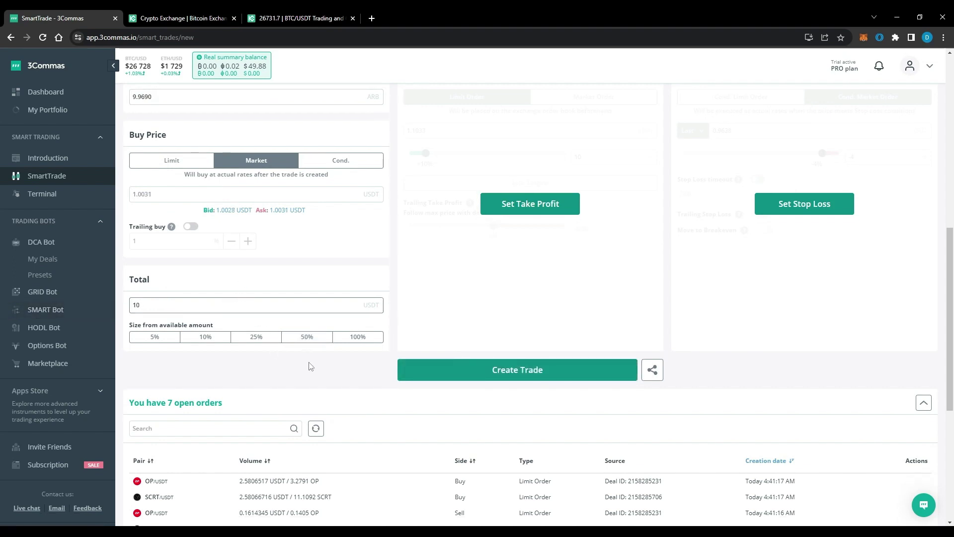
left_click(319, 350)
left_click(521, 194)
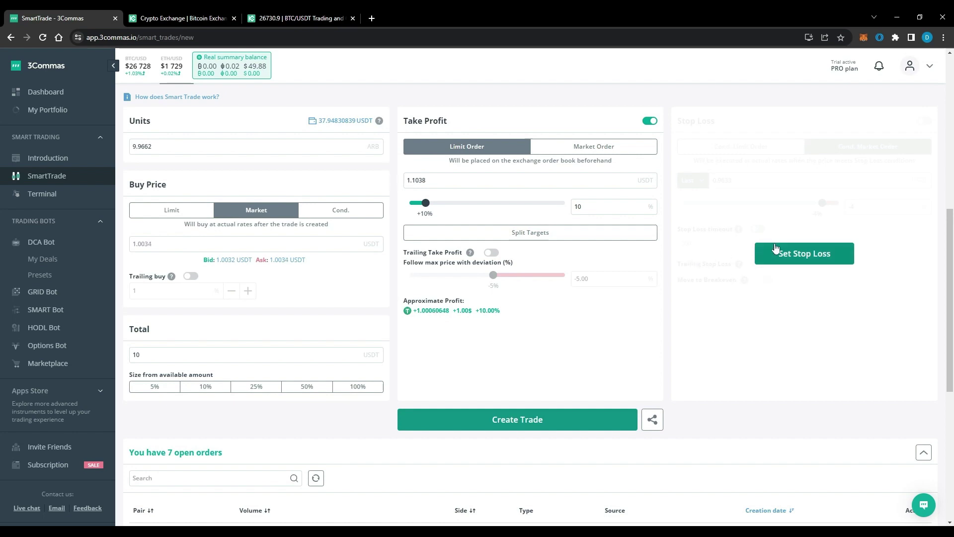
- Add a -4% stop loss and create the ARB/USDT SmartTrade, confirming and dismissing the success message
left_click(788, 255)
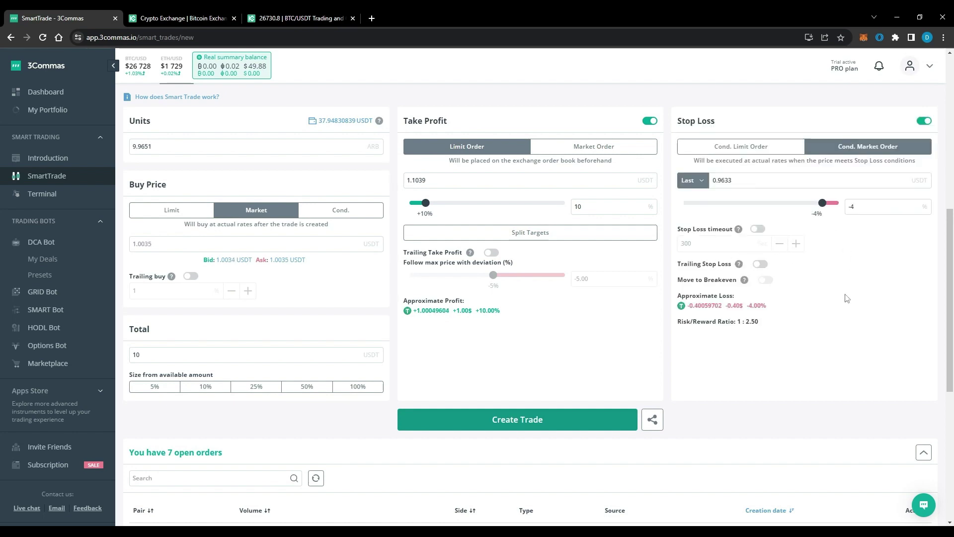
left_click(558, 426)
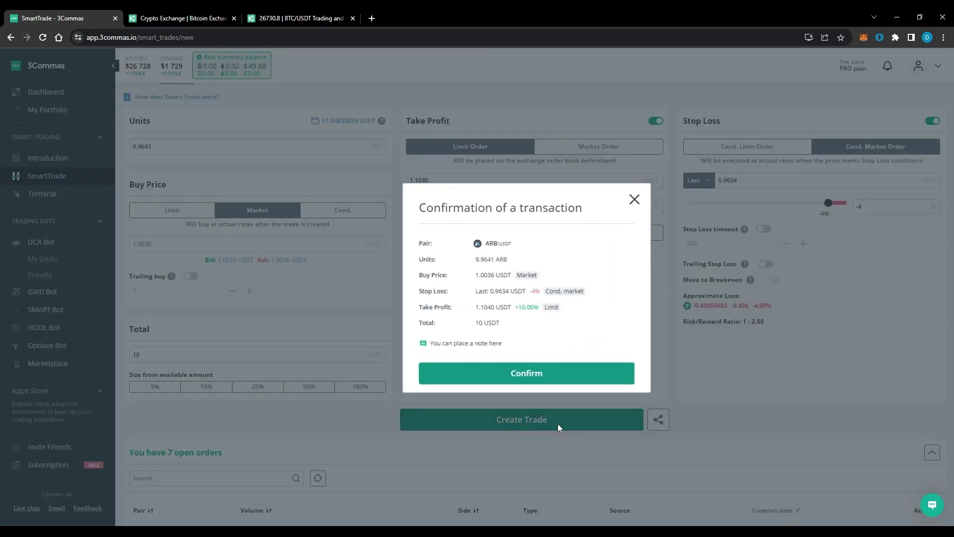
left_click(565, 374)
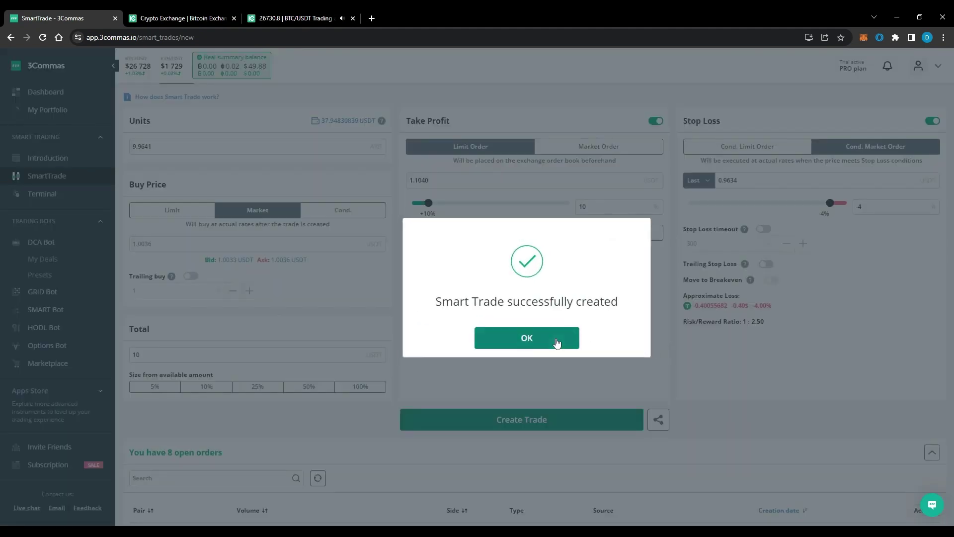
left_click(557, 342)
- Scroll through the eight open orders to find the new ARB/USDT sell order
scroll(674, 330, "down", 1)
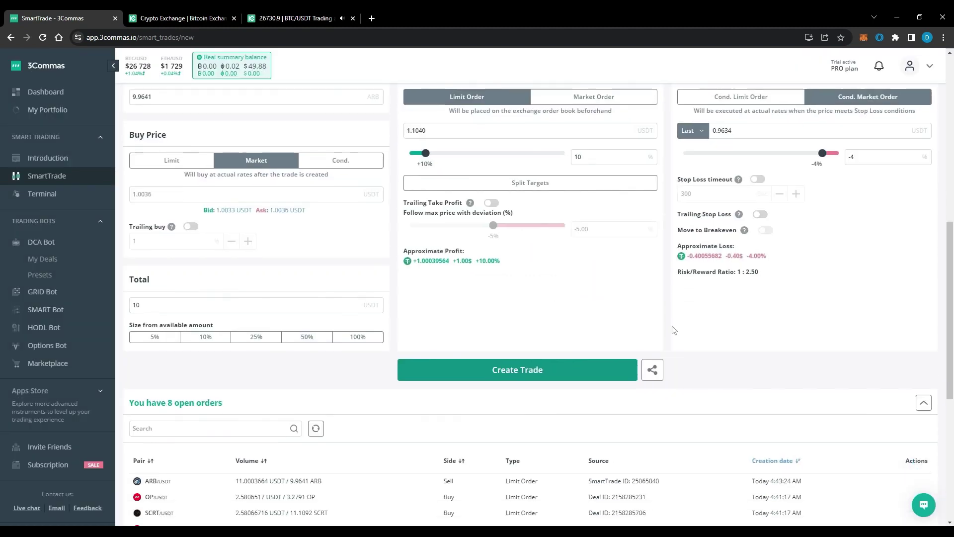
scroll(673, 331, "down", 2)
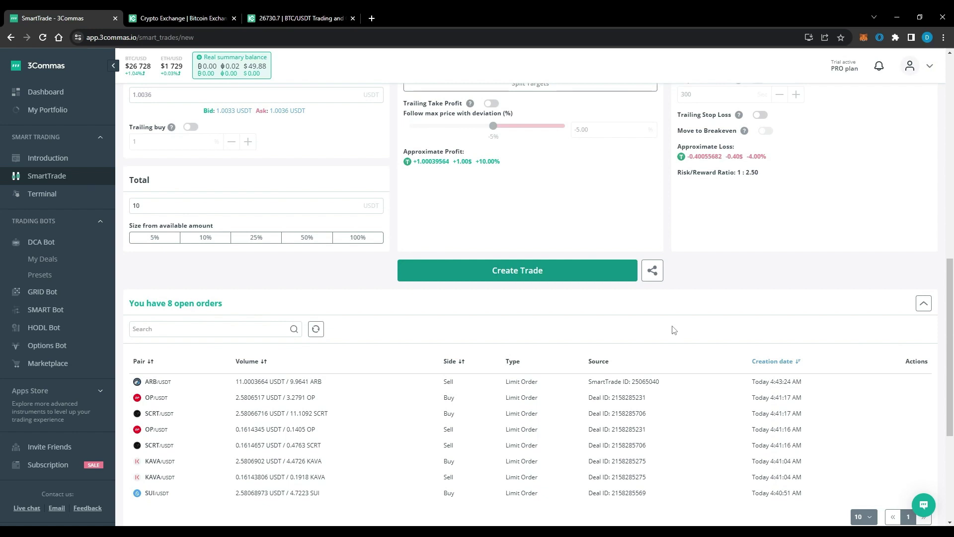
scroll(674, 330, "down", 2)
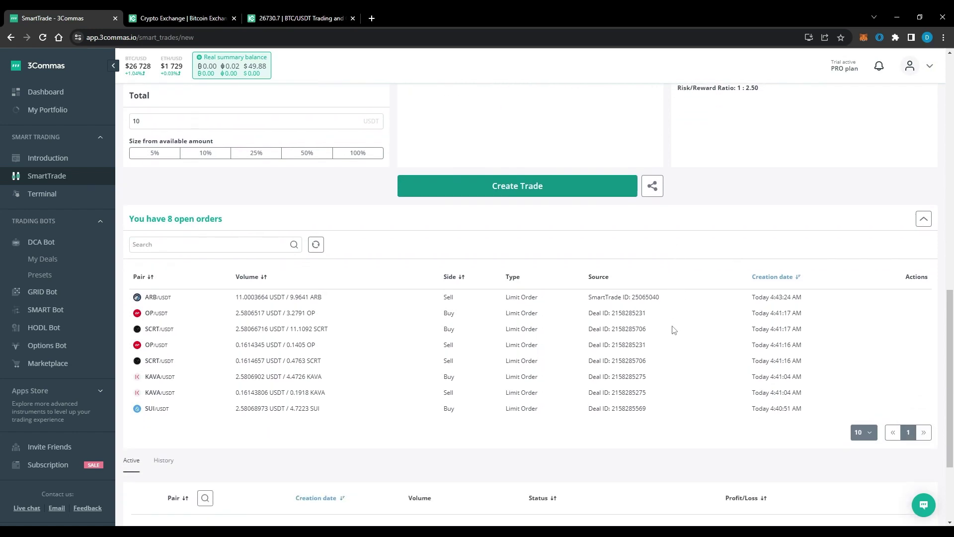
scroll(673, 331, "down", 3)
scroll(304, 326, "up", 5)
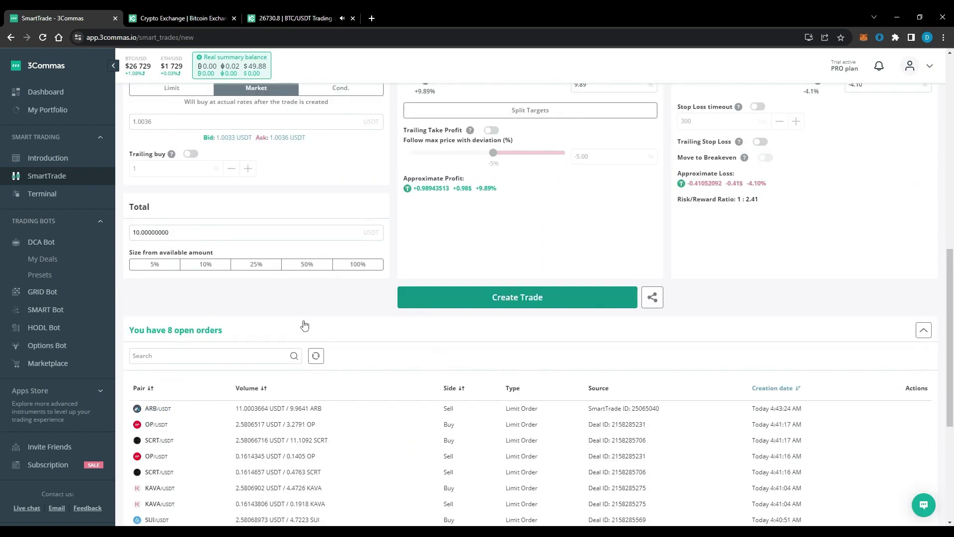
- Go to the Marketplace and bring up the Signals table listing providers like CQS Premium and HIRN
left_click(93, 367)
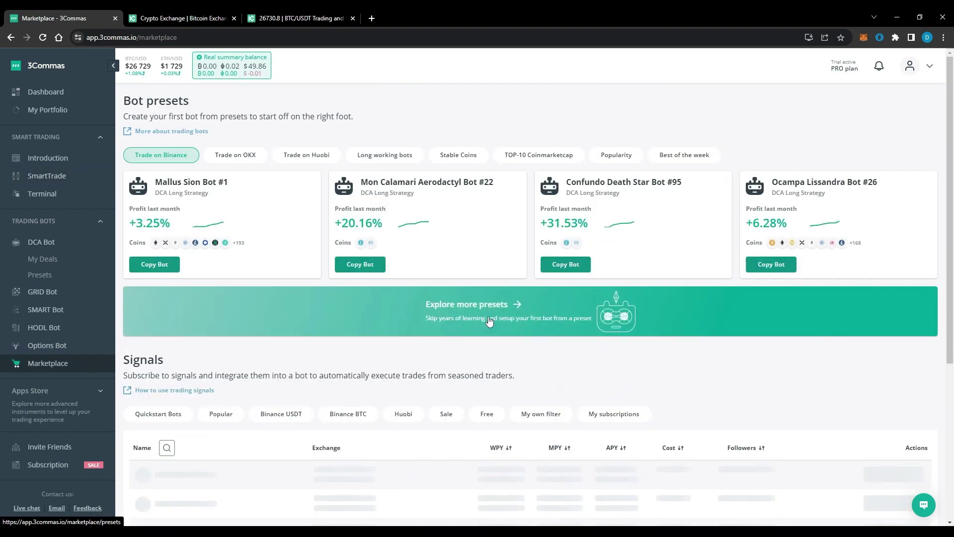
scroll(544, 332, "down", 3)
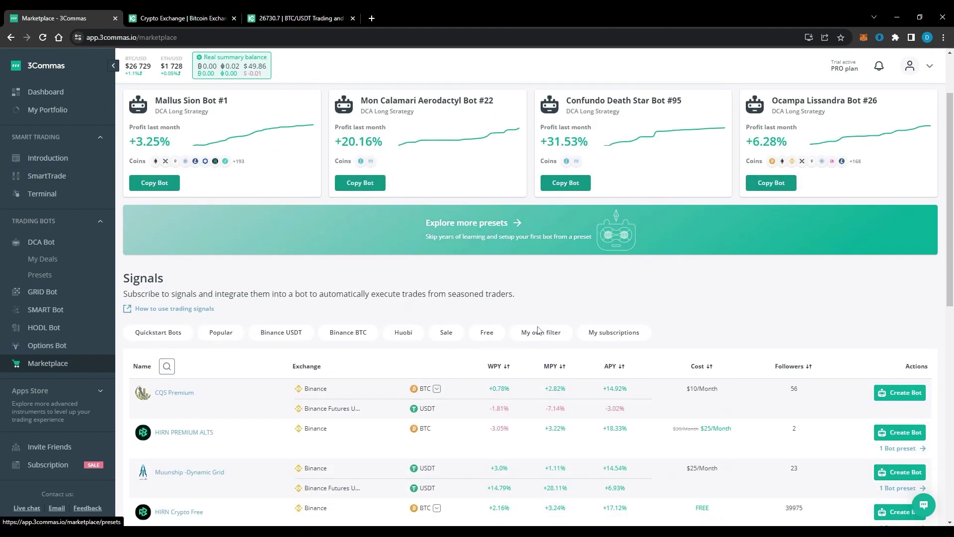
scroll(539, 330, "down", 4)
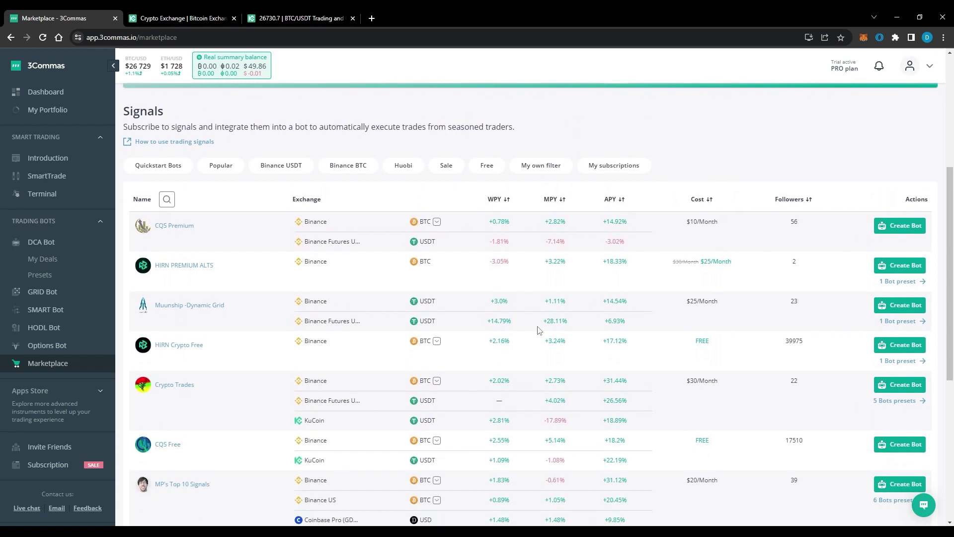